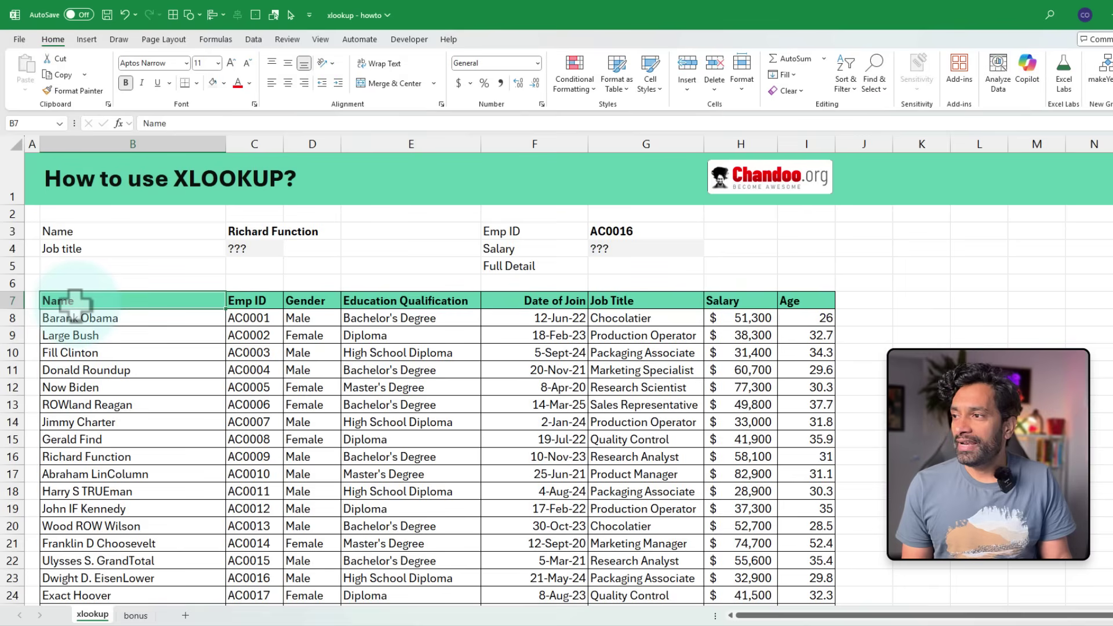
click(76, 304)
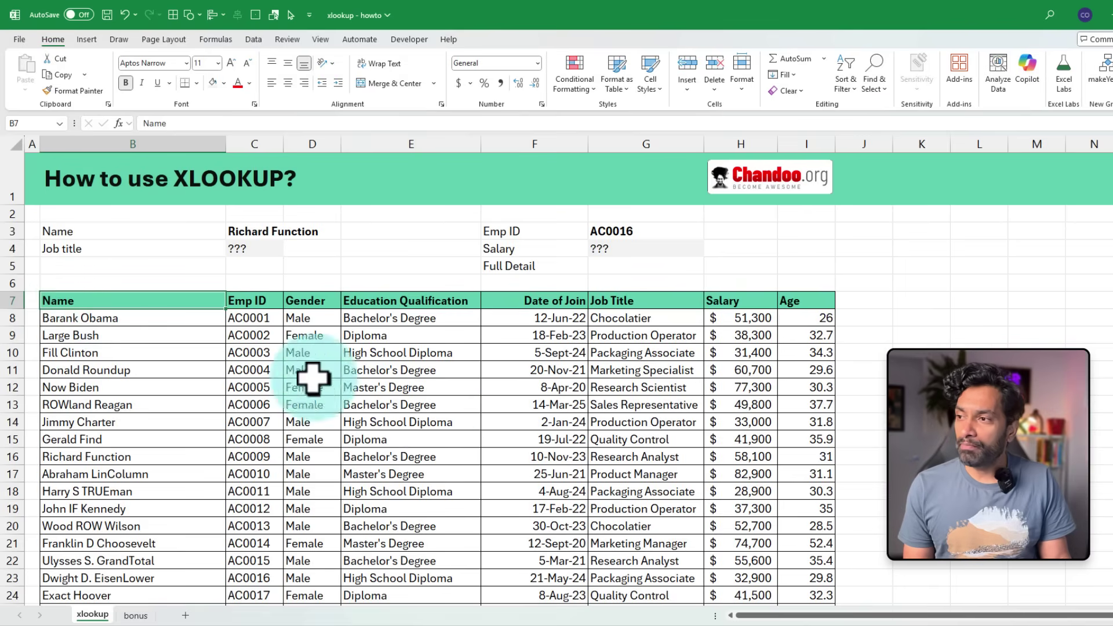
mouse_move(39, 284)
mouse_down()
mouse_move(776, 492)
mouse_move(849, 554)
mouse_up()
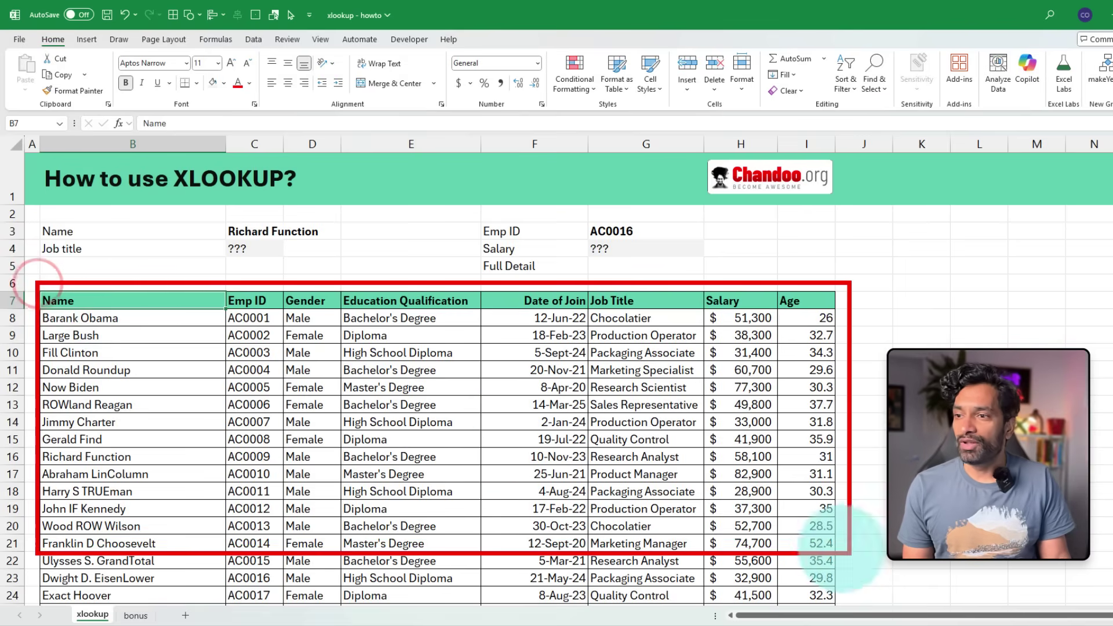
mouse_move(163, 354)
mouse_down()
mouse_move(201, 344)
mouse_move(244, 369)
mouse_move(268, 355)
mouse_move(399, 383)
mouse_move(427, 370)
mouse_up()
drag(526, 377, 558, 362)
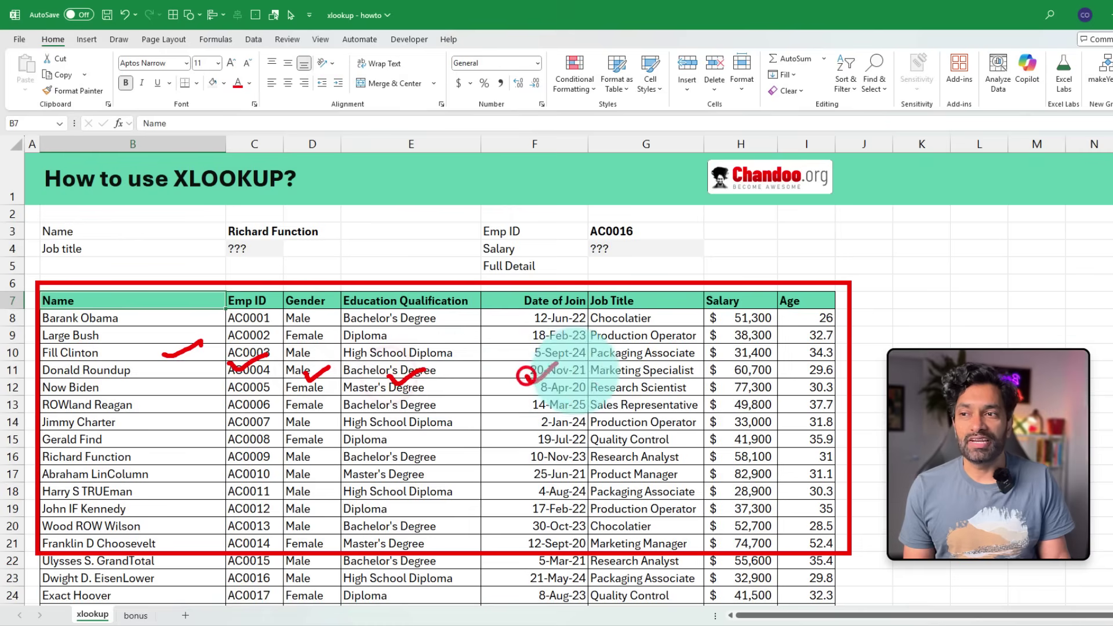
drag(748, 378, 817, 374)
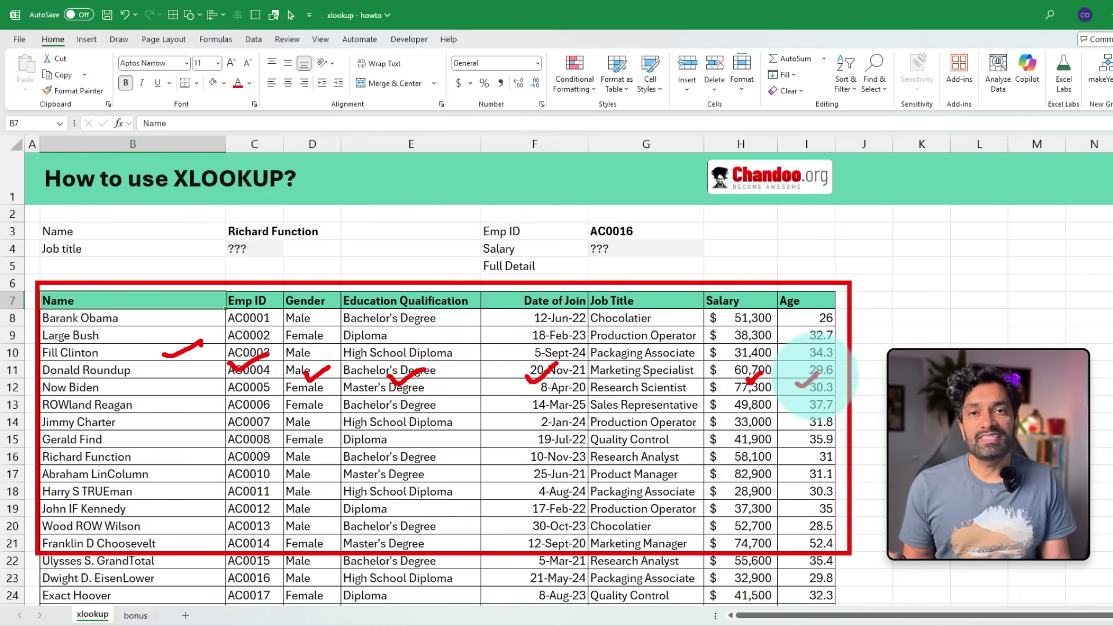
mouse_move(220, 218)
mouse_down()
mouse_move(323, 242)
mouse_move(291, 250)
mouse_up()
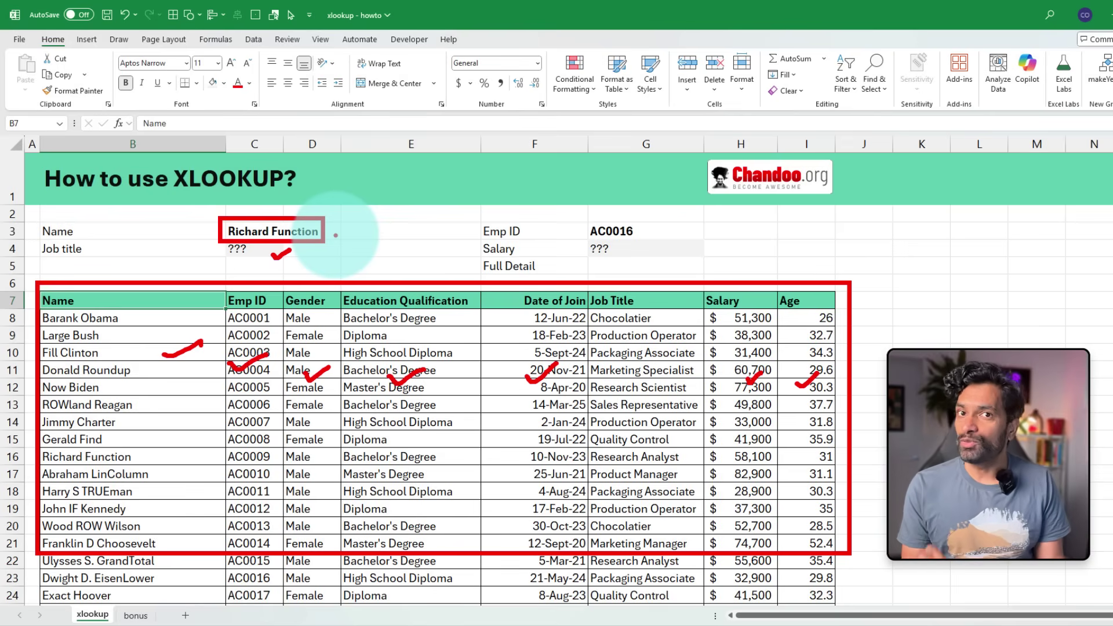
key(Escape)
Start an XLOOKUP formula in C4 with the employee's full name from C3 as quoted text for the lookup value.
click(244, 251)
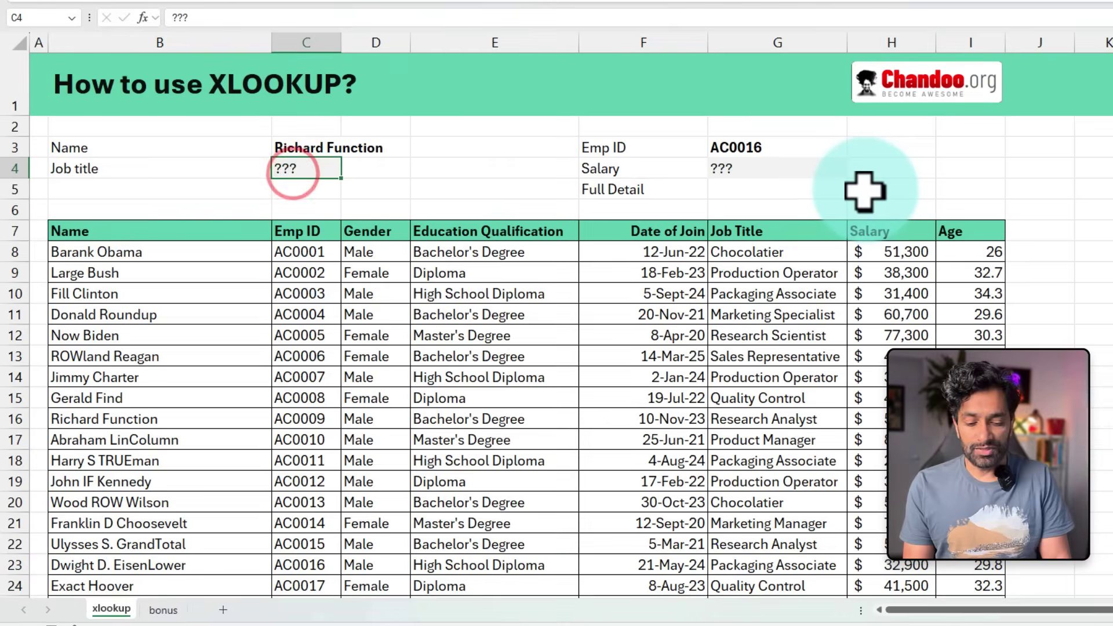
text(=XLOOKUP()
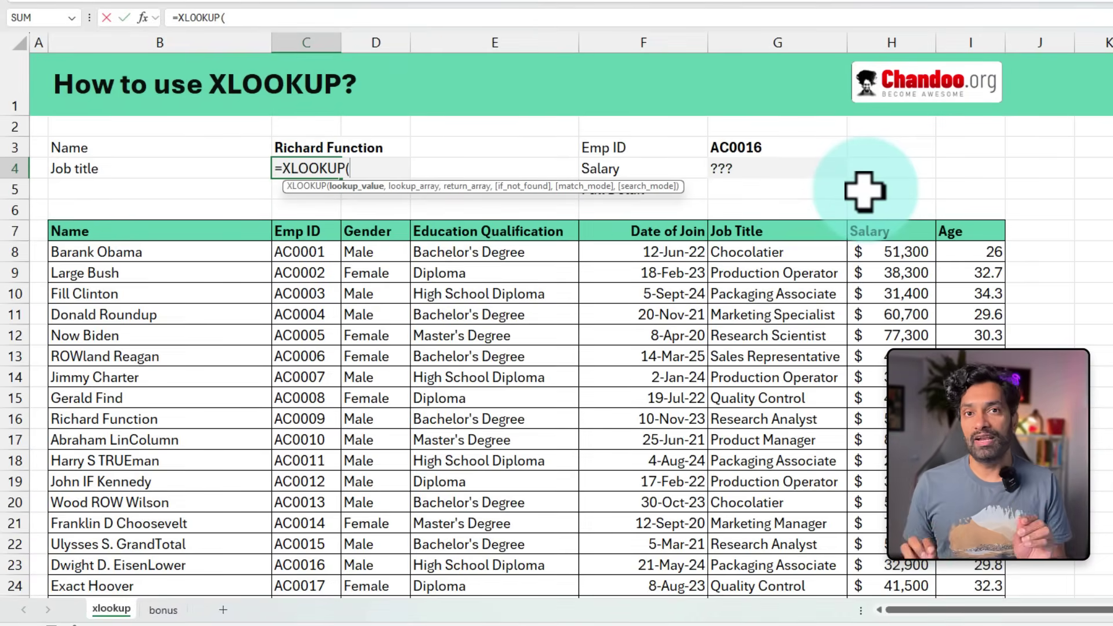
click(311, 145)
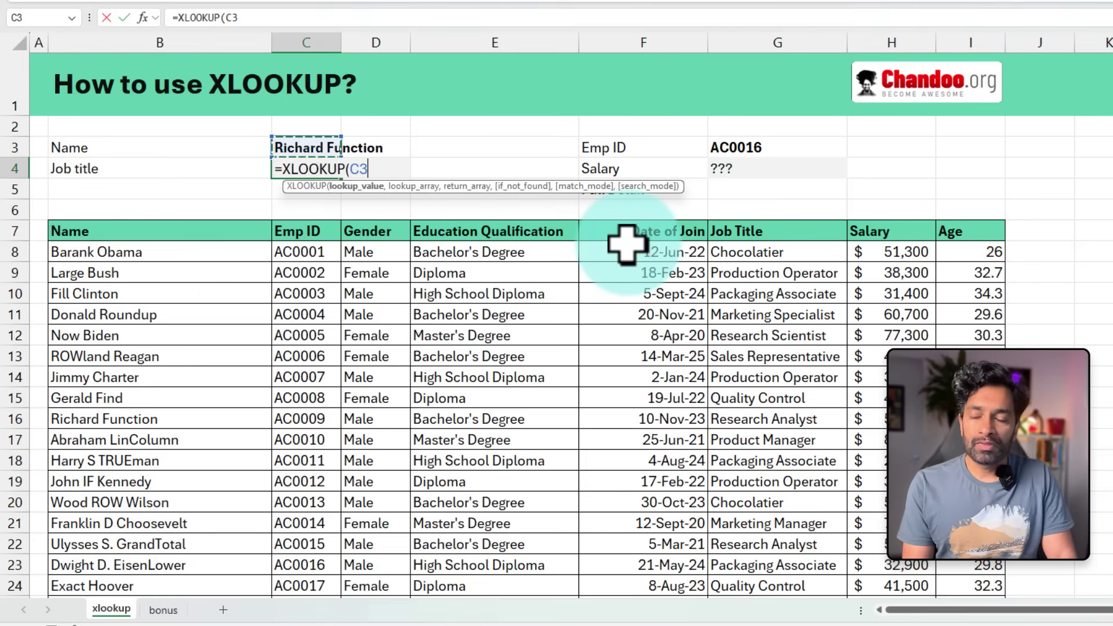
key(BackSpace)
key(BackSpace)
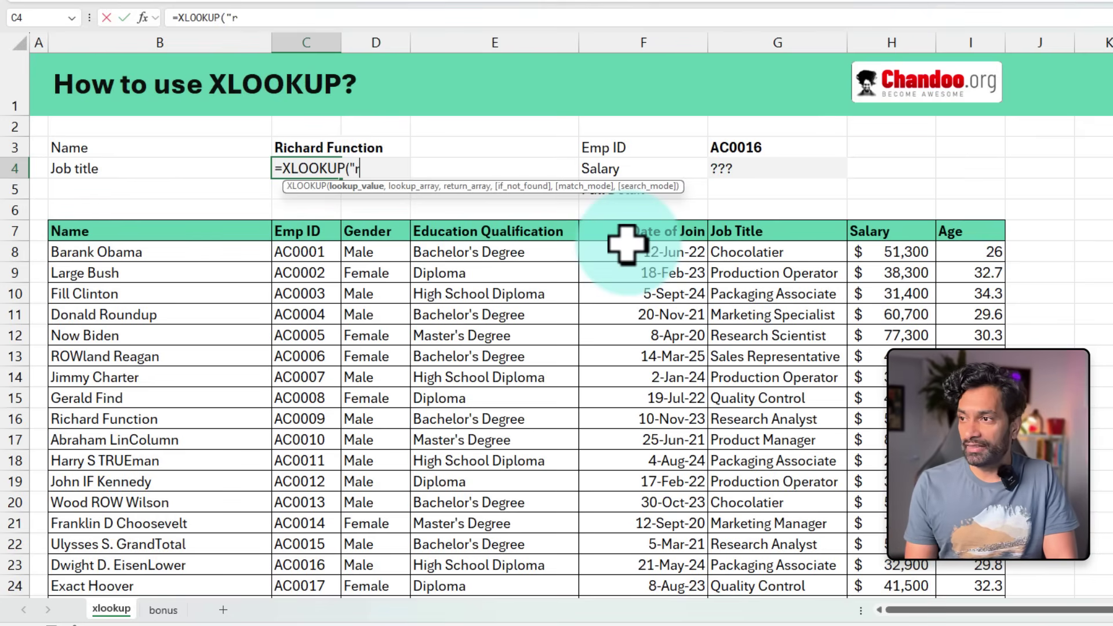
text(Richard Function",)
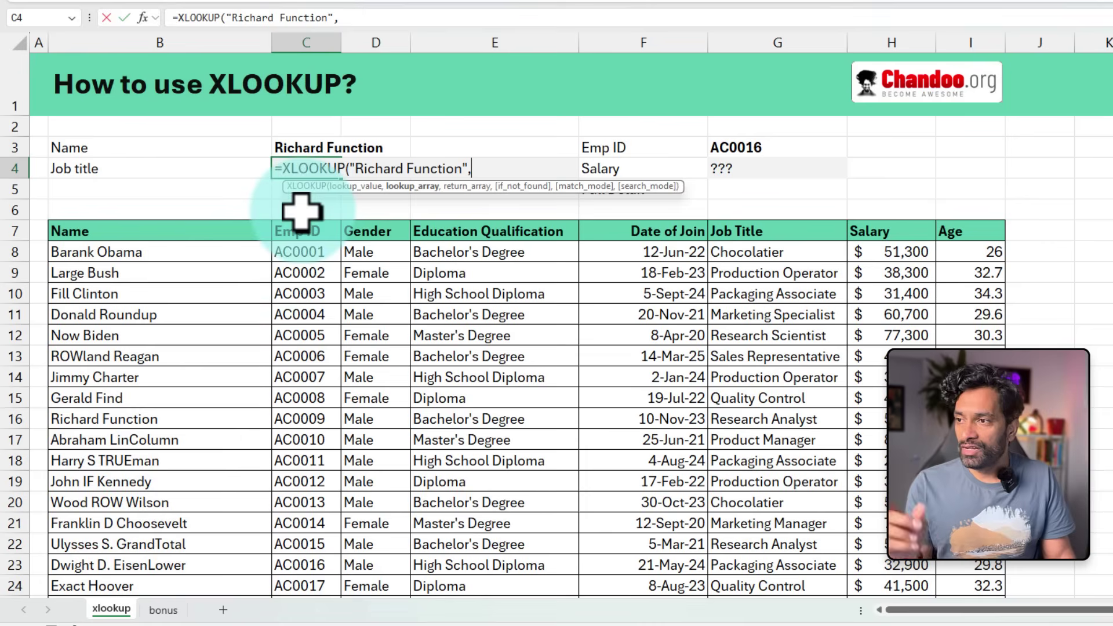
Set the lookup array of the C4 formula to the employee names in B8:B42.
click(197, 249)
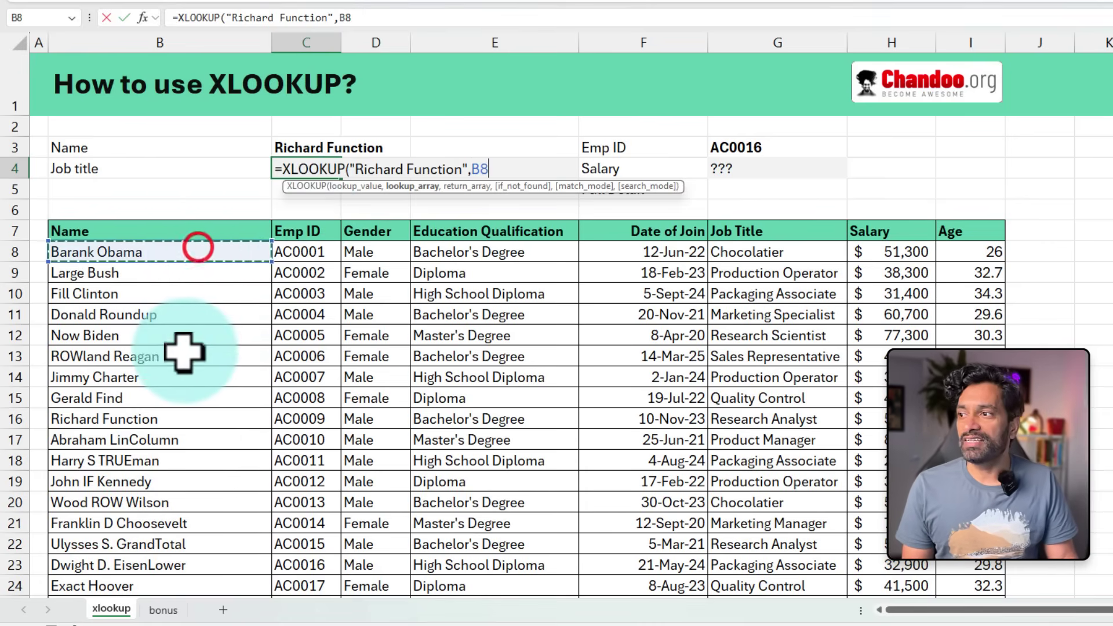
scroll(186, 348, down, 1)
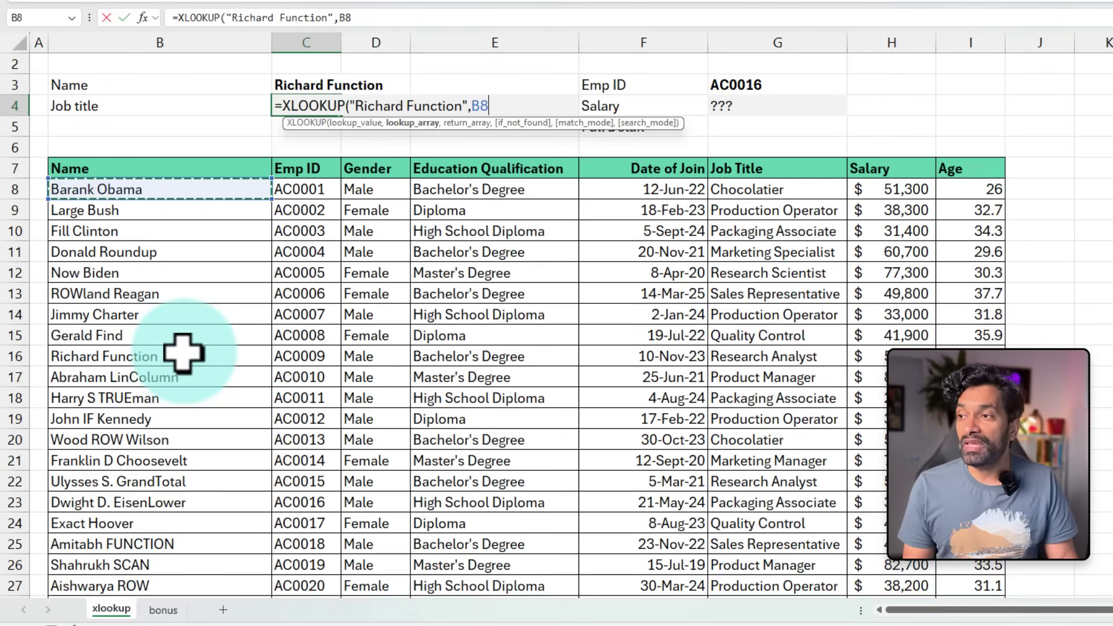
scroll(183, 352, down, 9)
shift+click(167, 341)
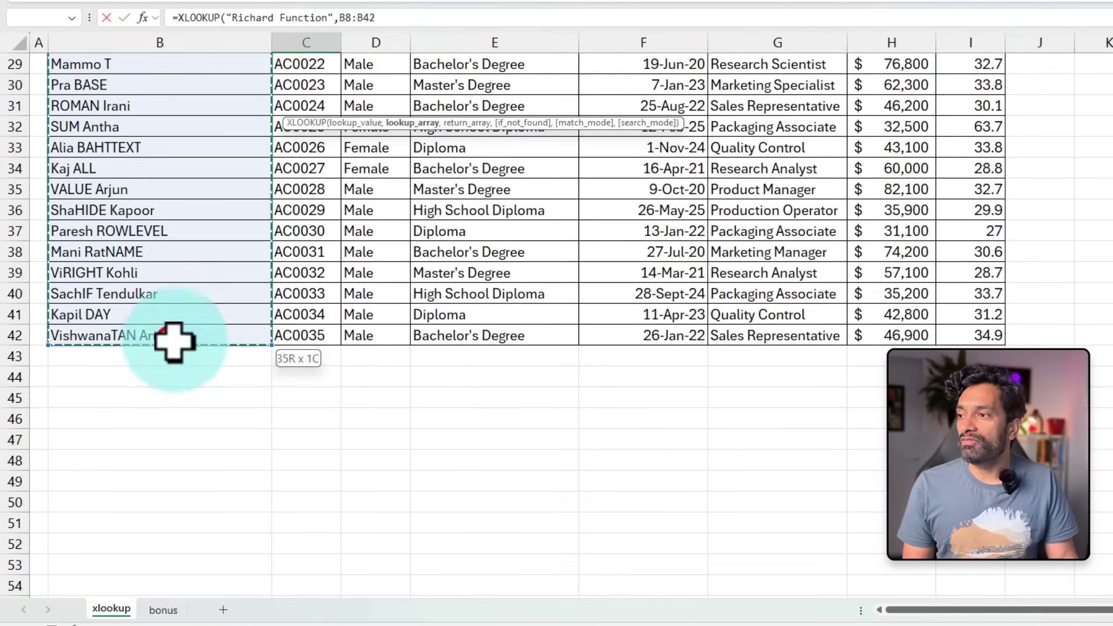
scroll(275, 411, up, 9)
text(,)
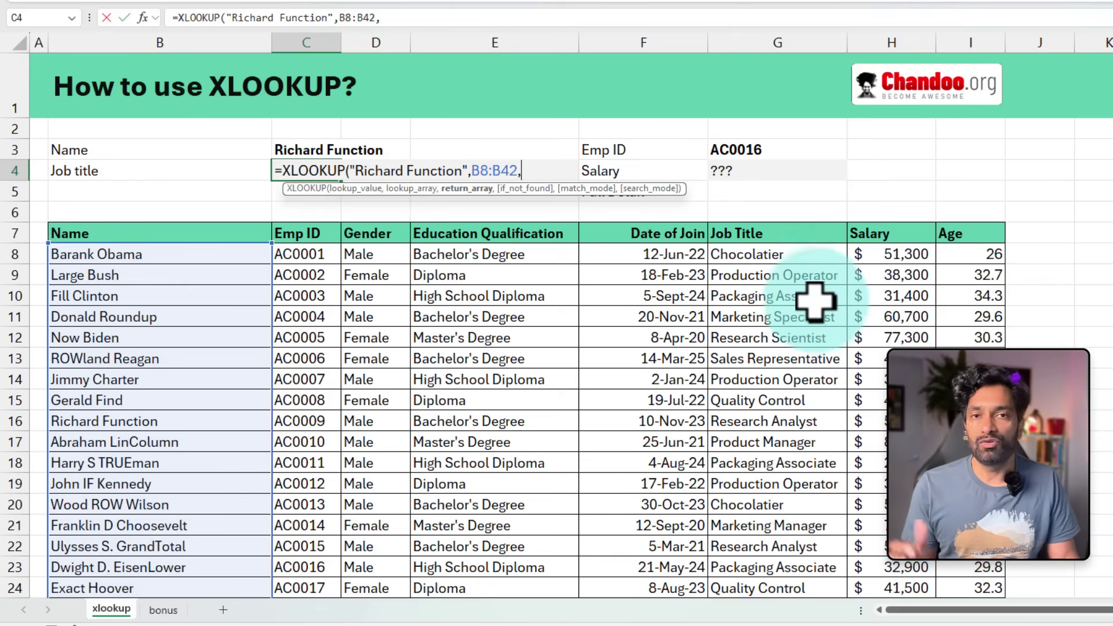
Set the return array to the job titles in G8:G42 and complete the XLOOKUP formula in C4.
click(789, 253)
scroll(819, 398, down, 7)
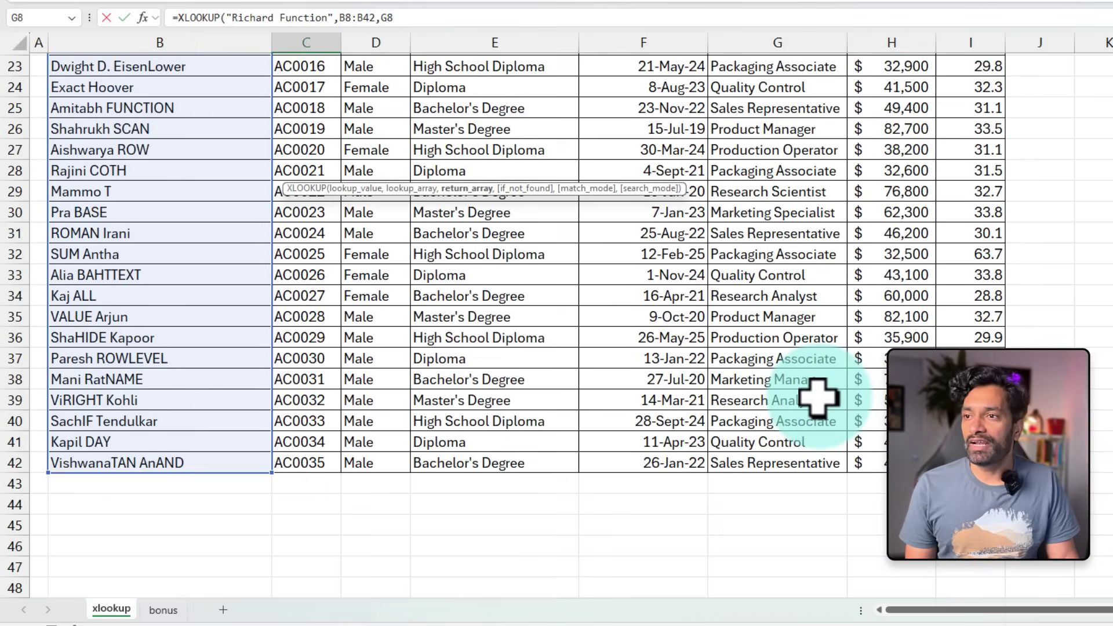
shift+click(778, 463)
scroll(783, 434, up, 4)
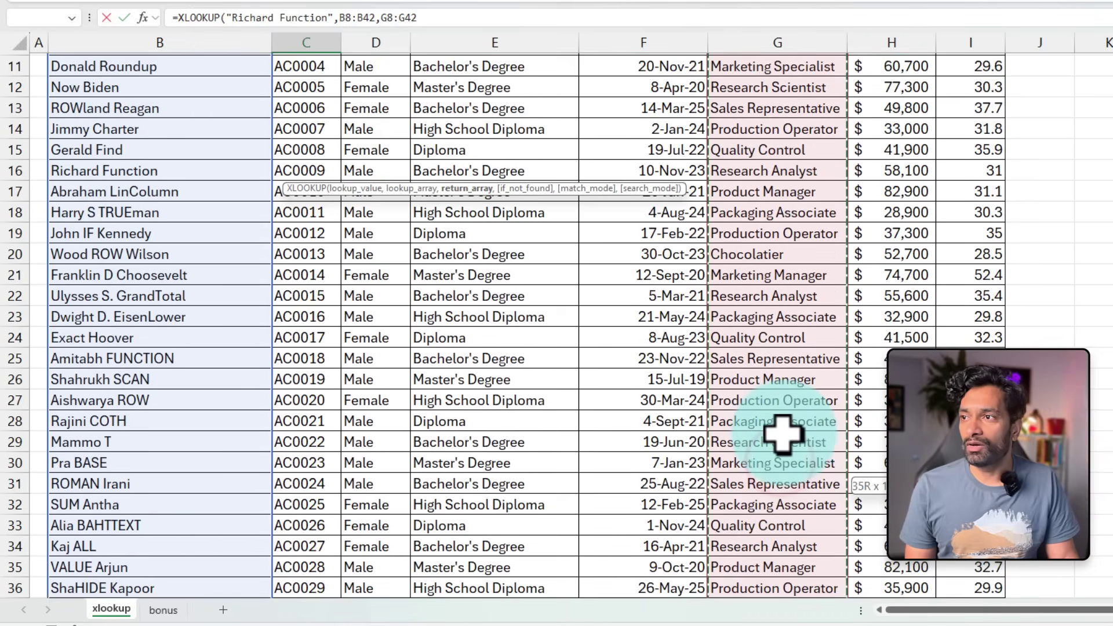
scroll(783, 433, up, 3)
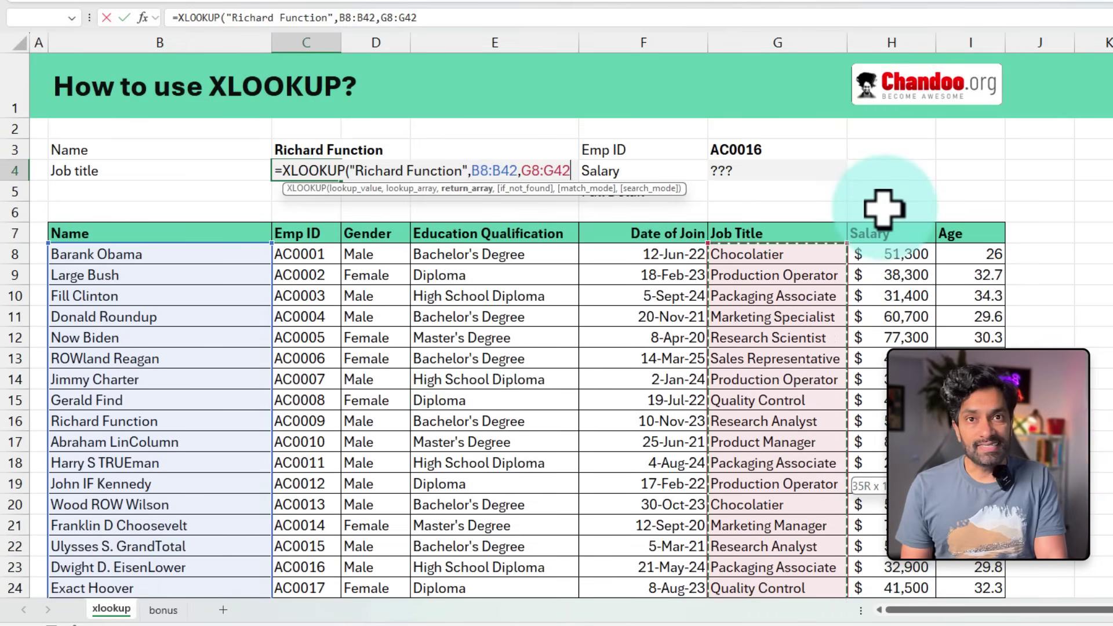
text())
key(Return)
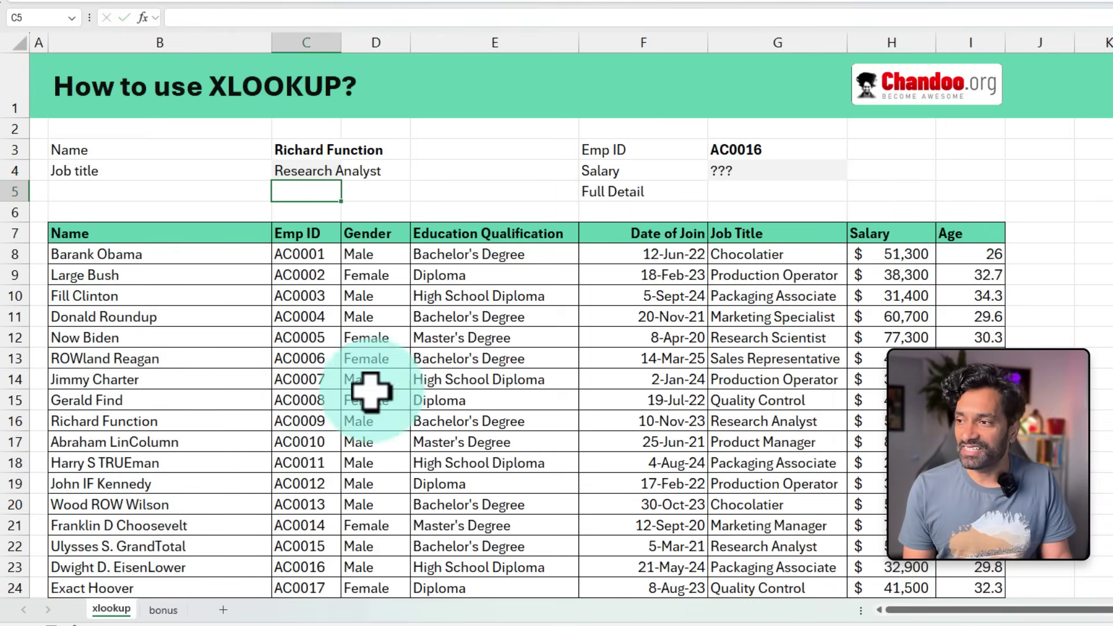
Check the looked-up job title against the matching employee's row, B16:G16, in the table.
scroll(232, 455, down, 1)
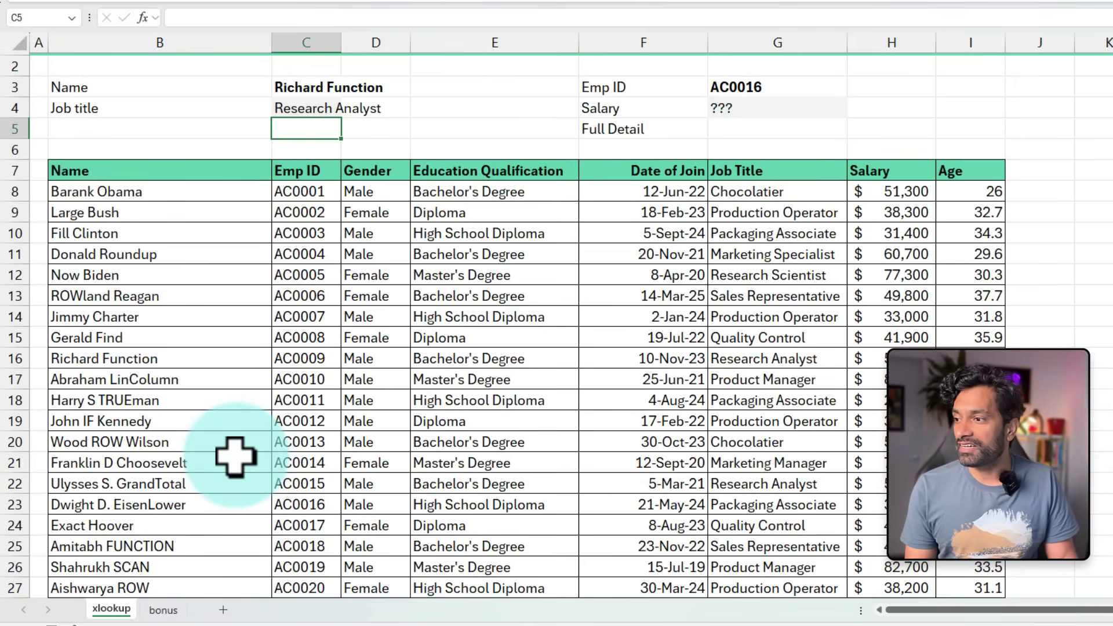
scroll(235, 457, down, 1)
drag(270, 296, 748, 297)
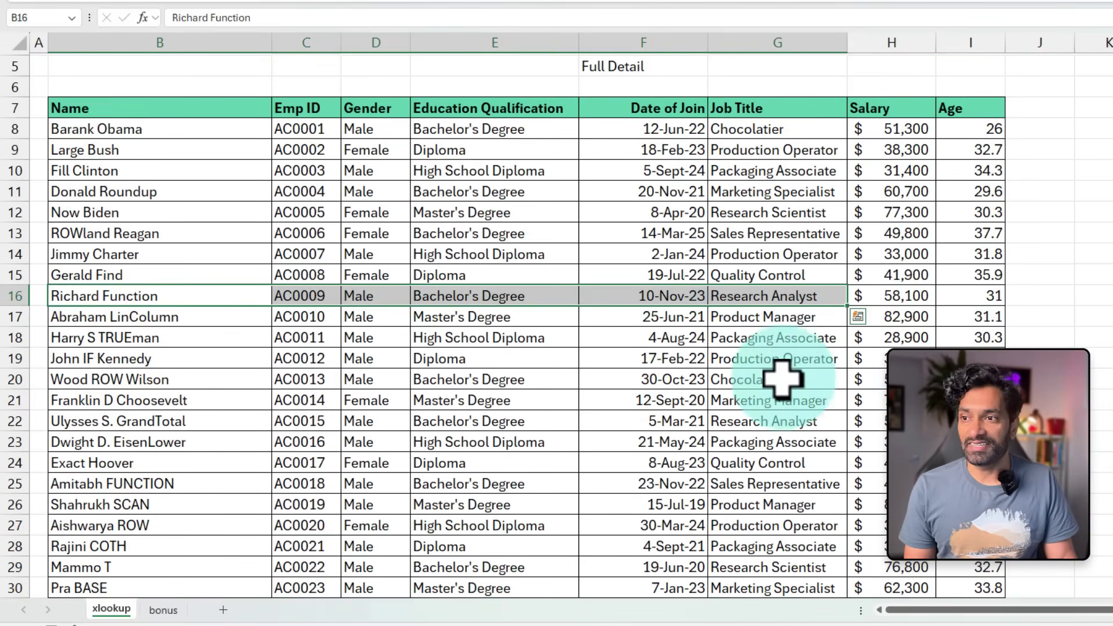
scroll(761, 383, up, 2)
Replace the hard-coded name in the C4 formula with a reference to C3, giving =XLOOKUP(C3,B8:B42,G8:G42).
click(306, 171)
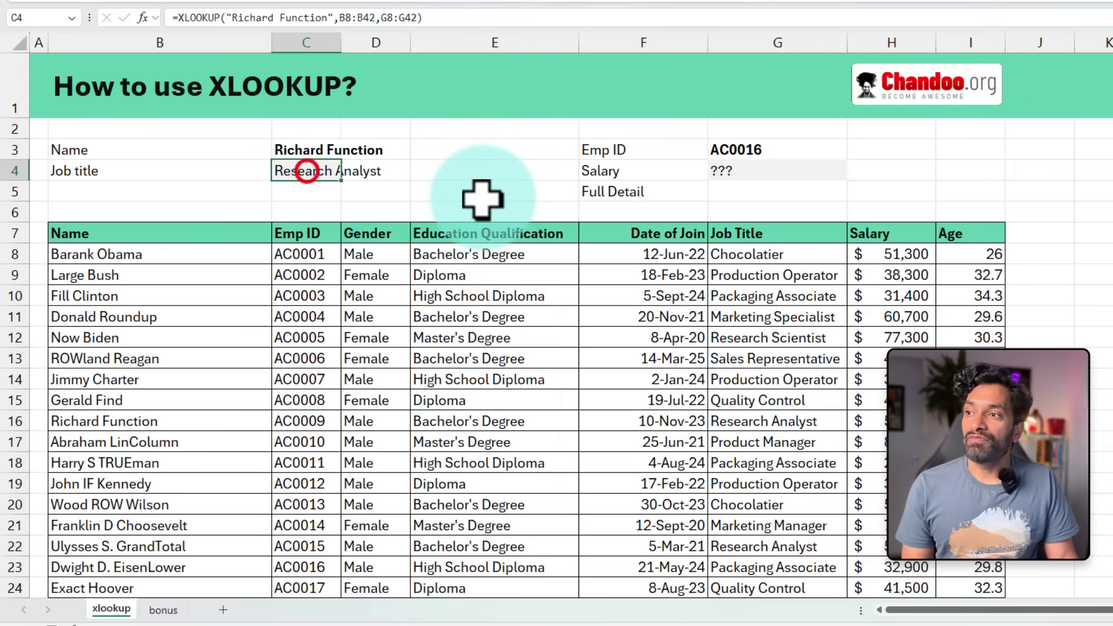
key(F2)
drag(346, 171, 467, 172)
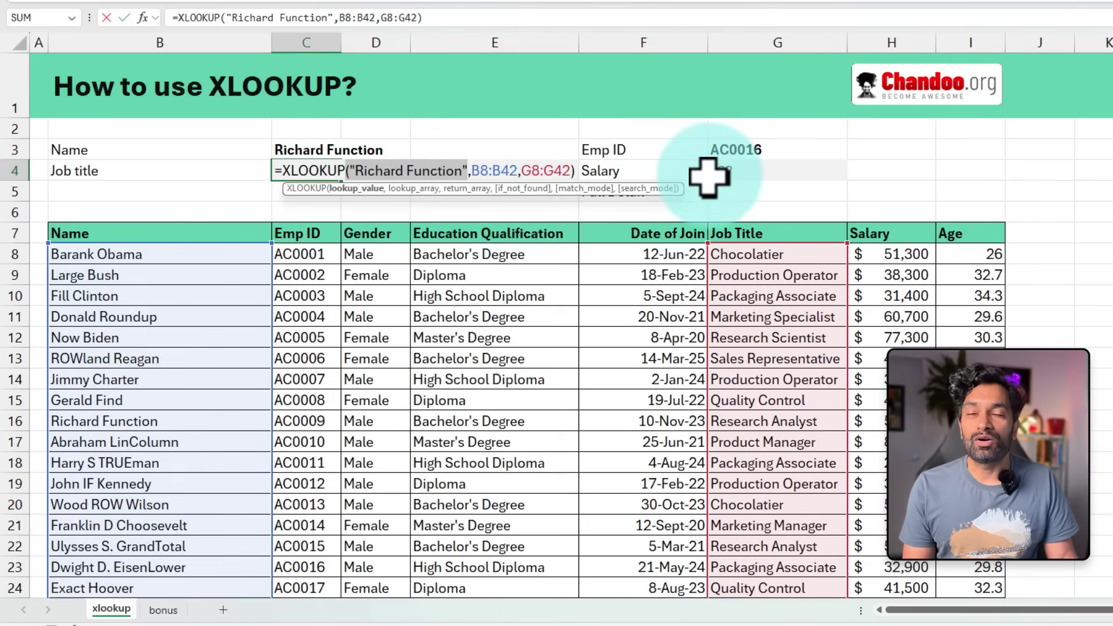
key(Delete)
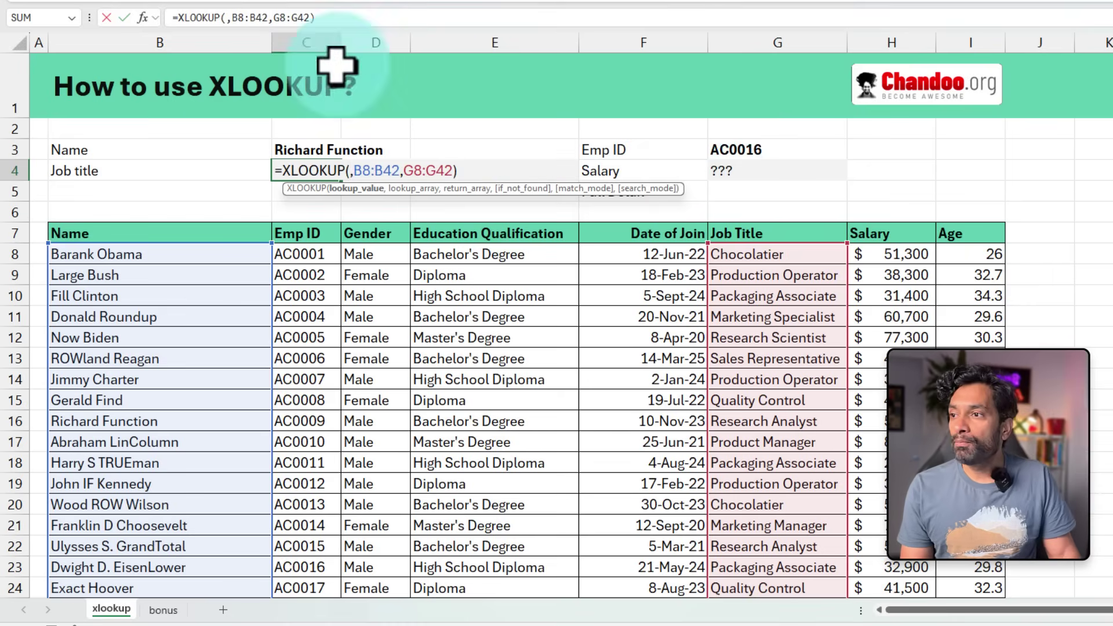
click(303, 149)
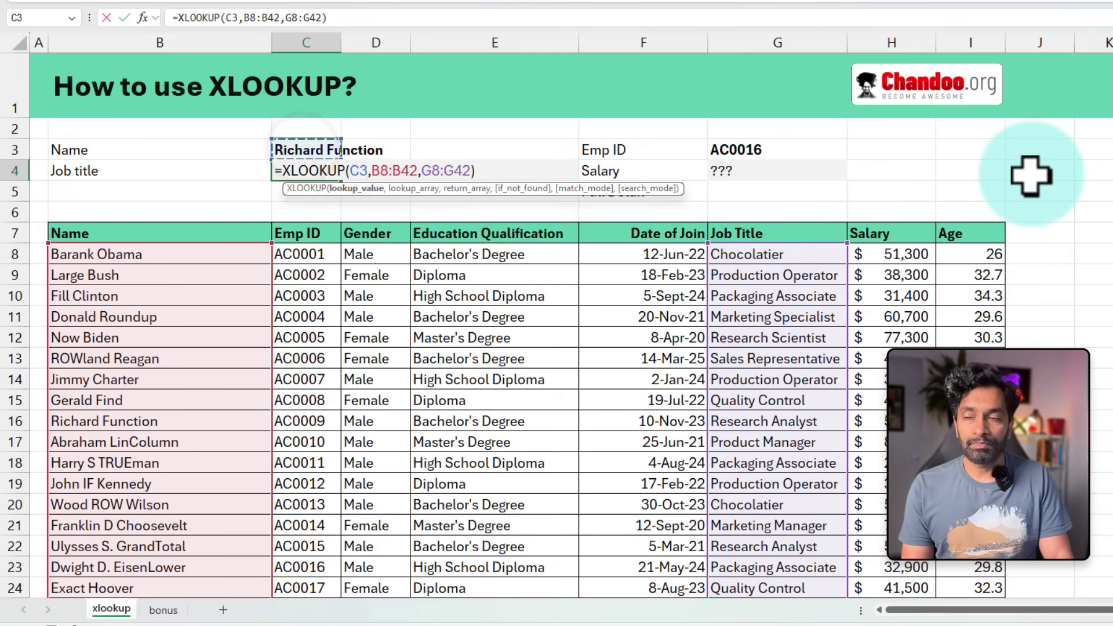
key(Return)
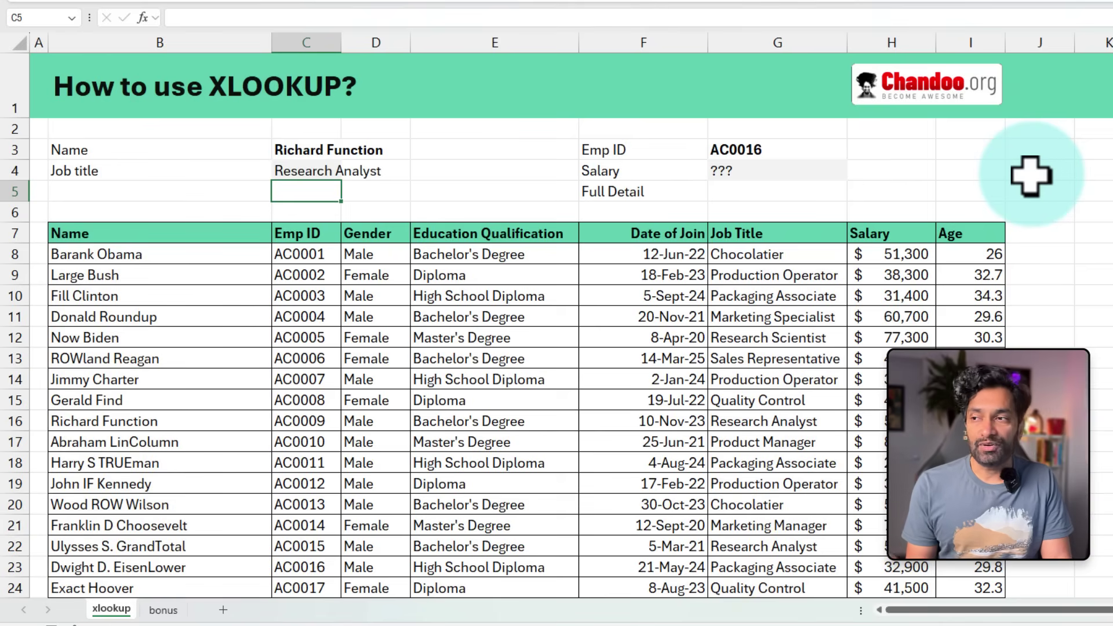
Test the lookup by changing the name in C3 to the employee listed in B20.
key(Up)
key(Up)
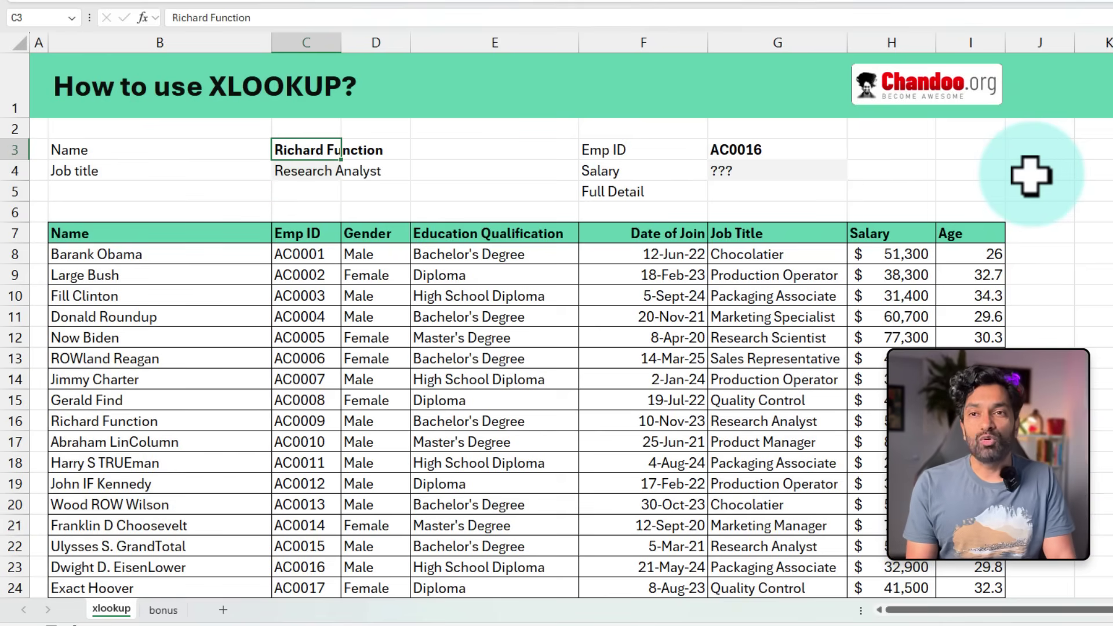
text(Wood ROW Wilson)
key(Return)
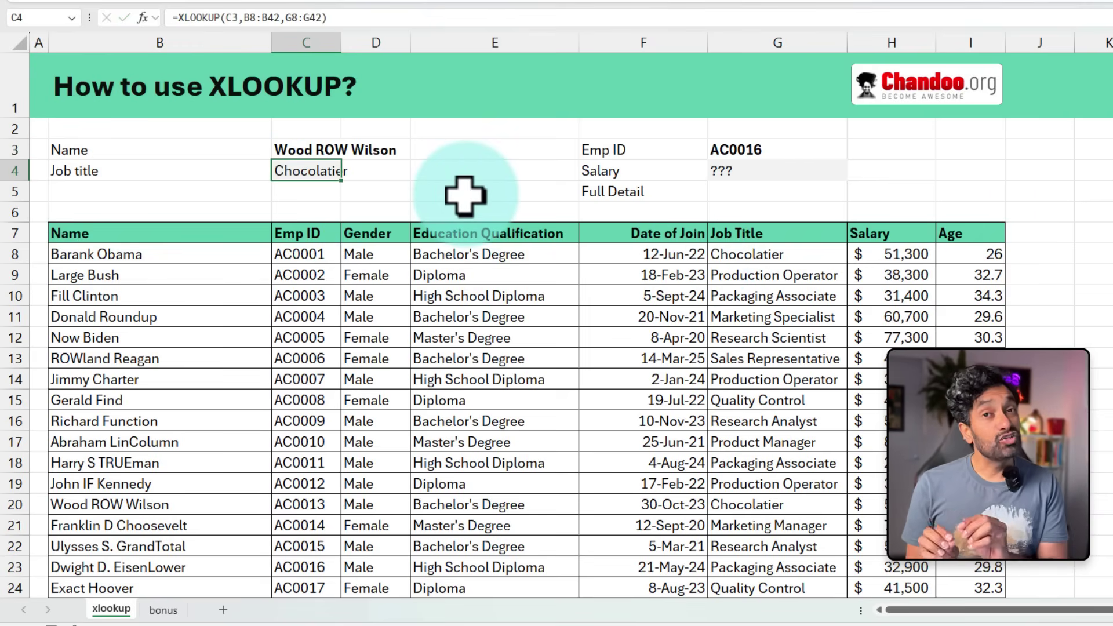
Enter a first name that is missing from the employee table as the lookup name in C3.
click(318, 149)
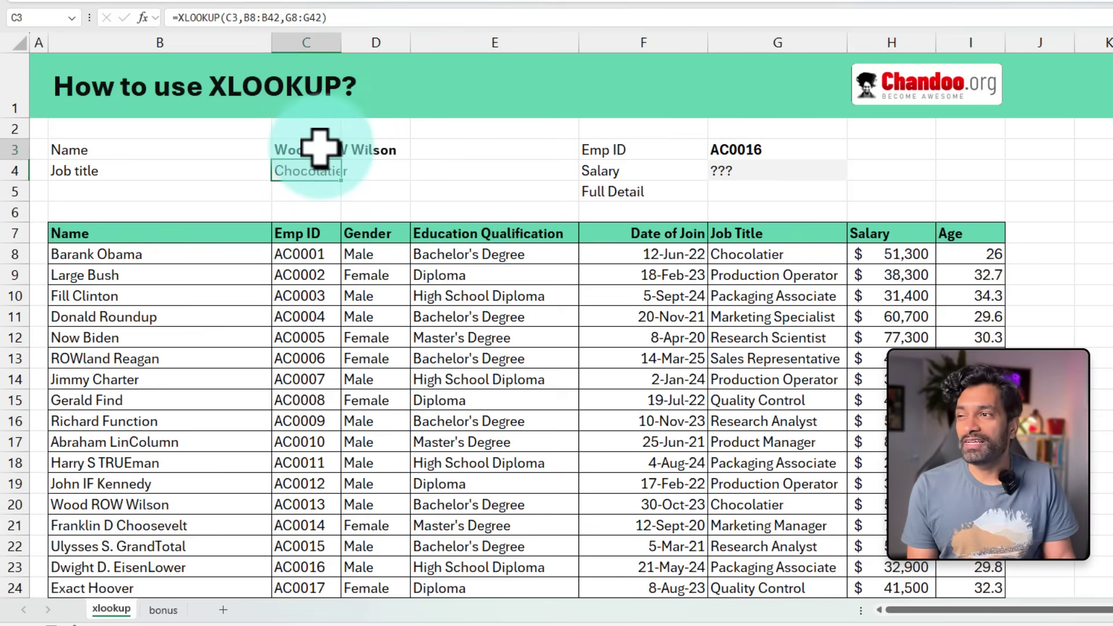
text(chandoo)
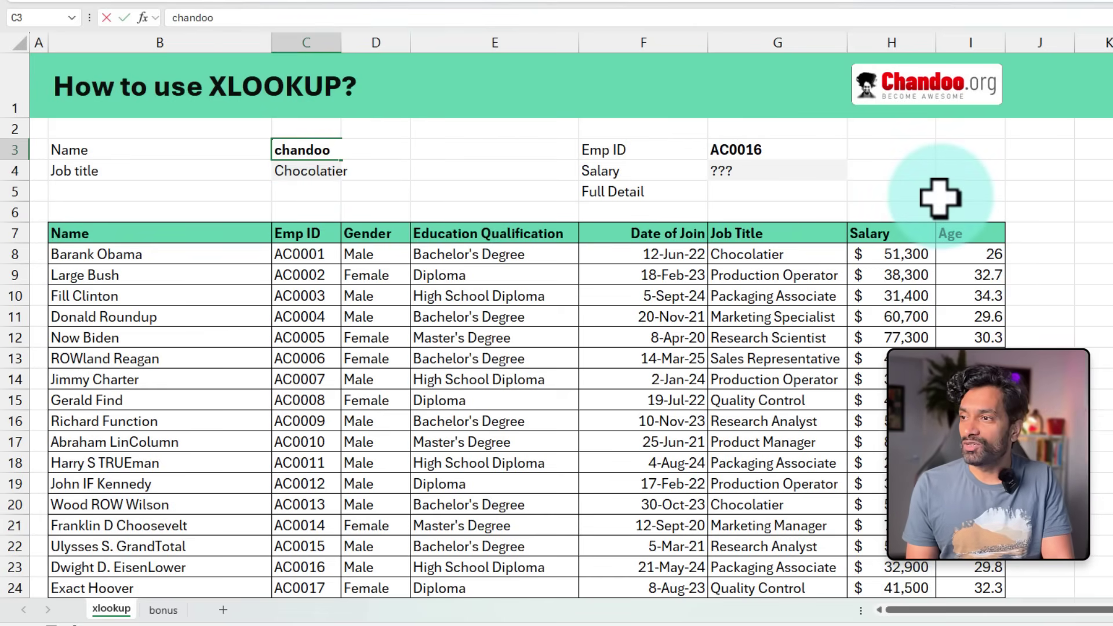
key(Return)
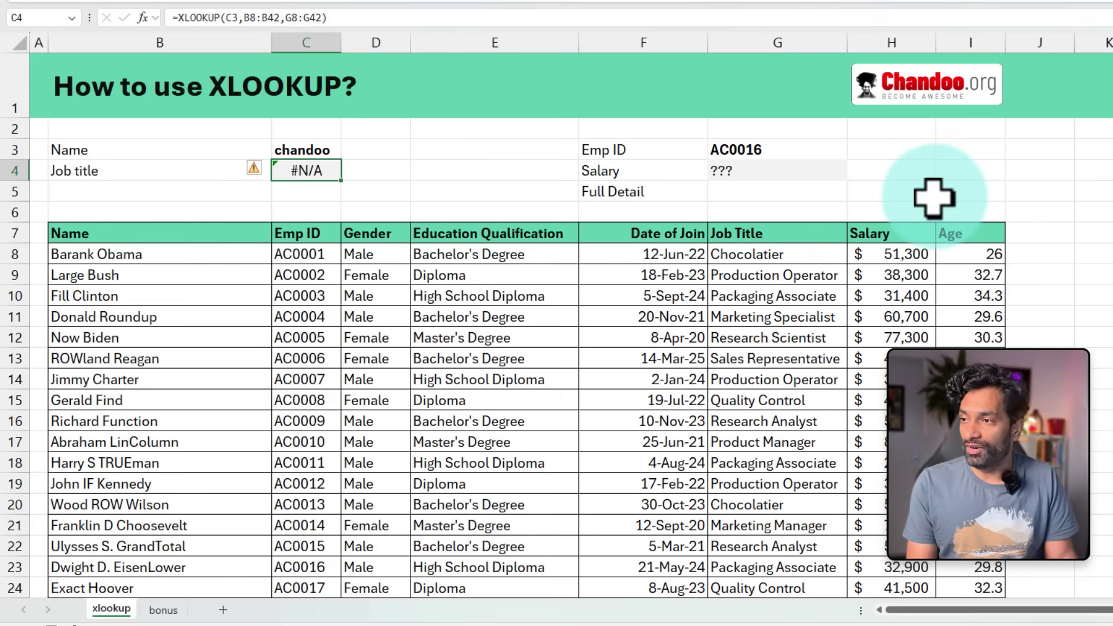
Add "No such person" as the if_not_found argument of the XLOOKUP formula in C4.
key(F2)
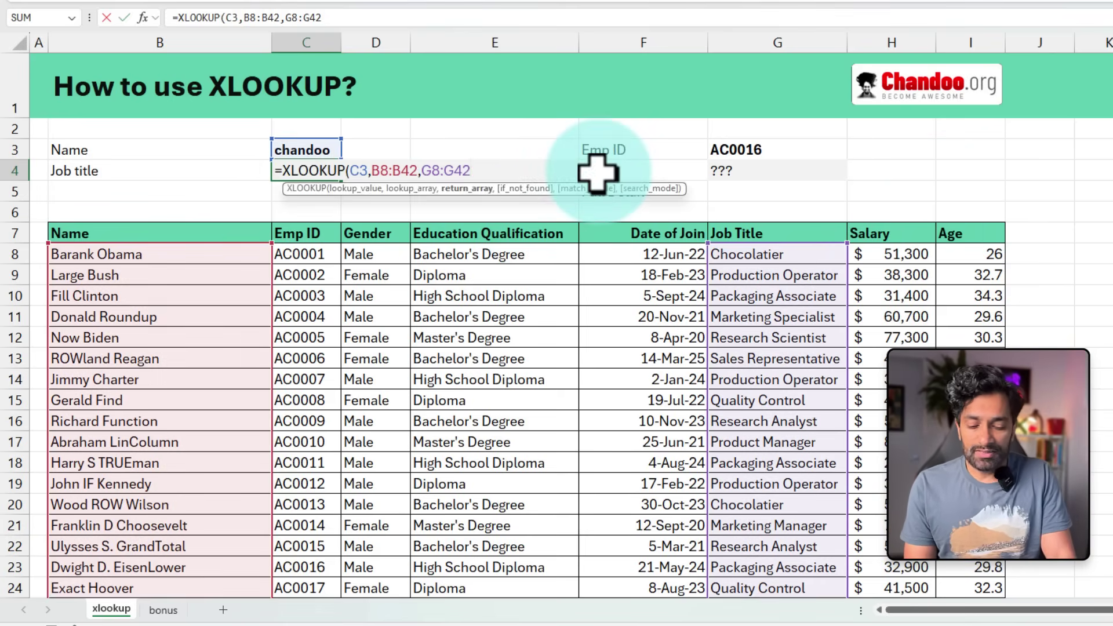
text(,"No su)
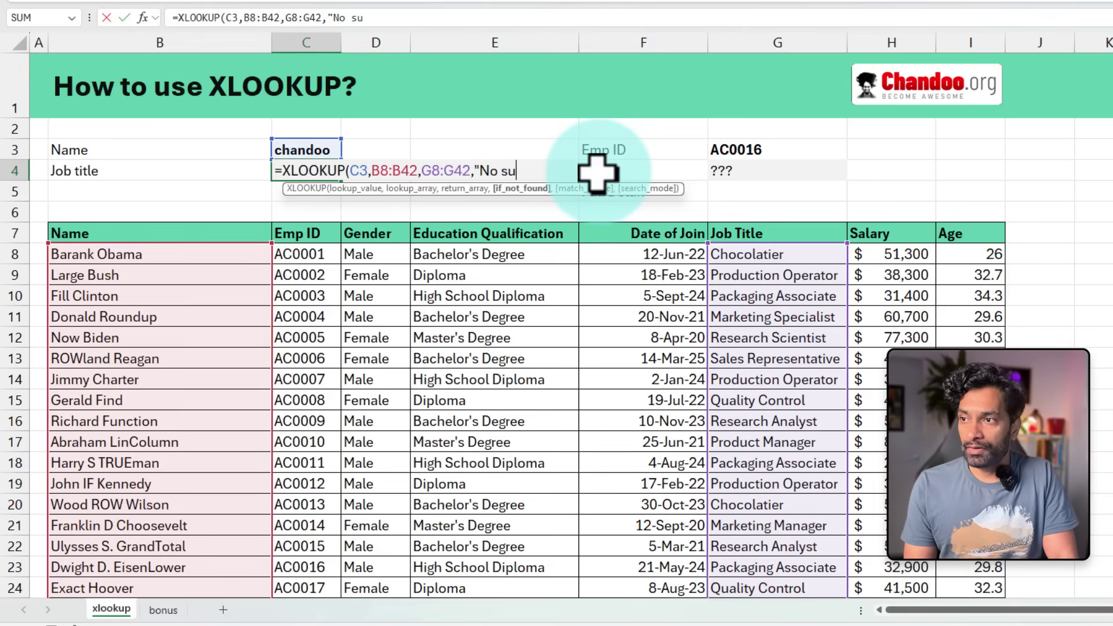
text(n")
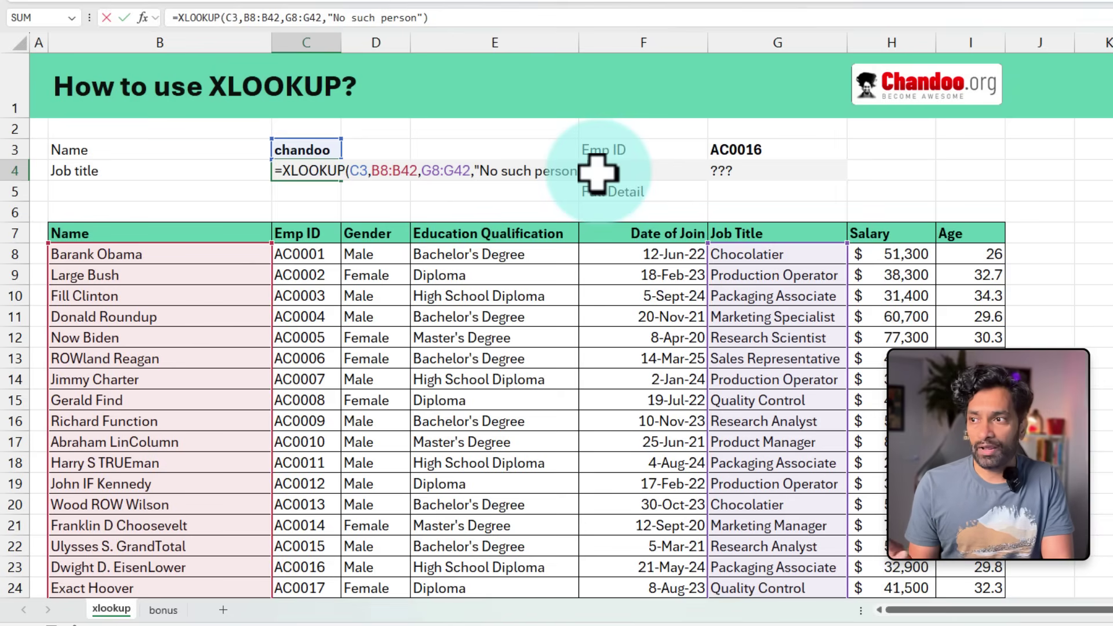
key(Return)
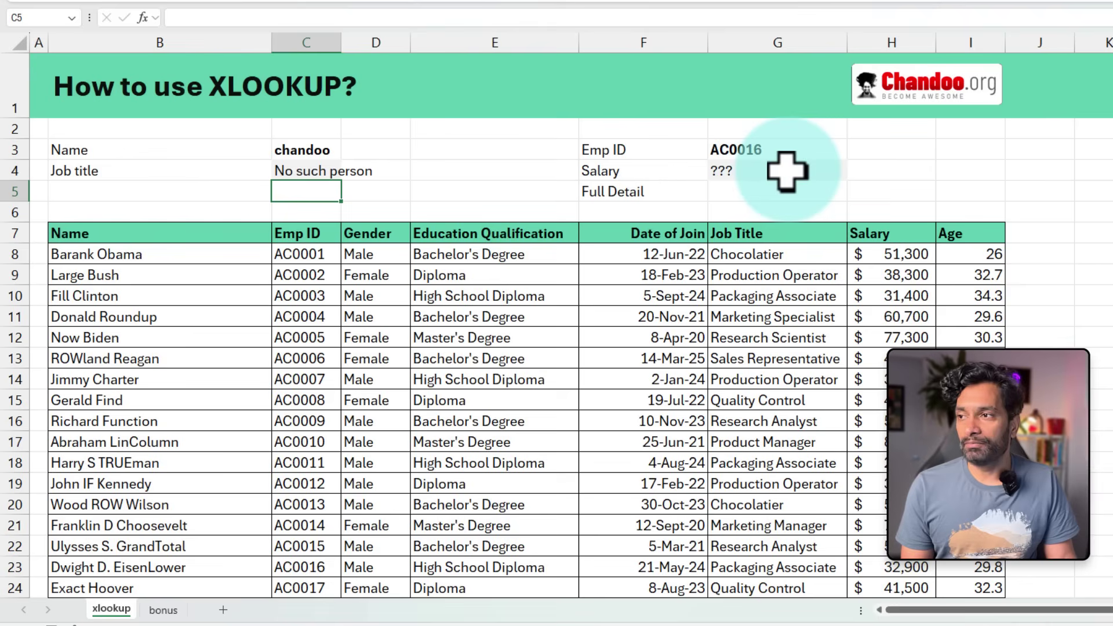
Start an XLOOKUP formula in the Salary cell G4 with G3 as lookup value and the Emp ID range C8:C42 as lookup array.
click(774, 148)
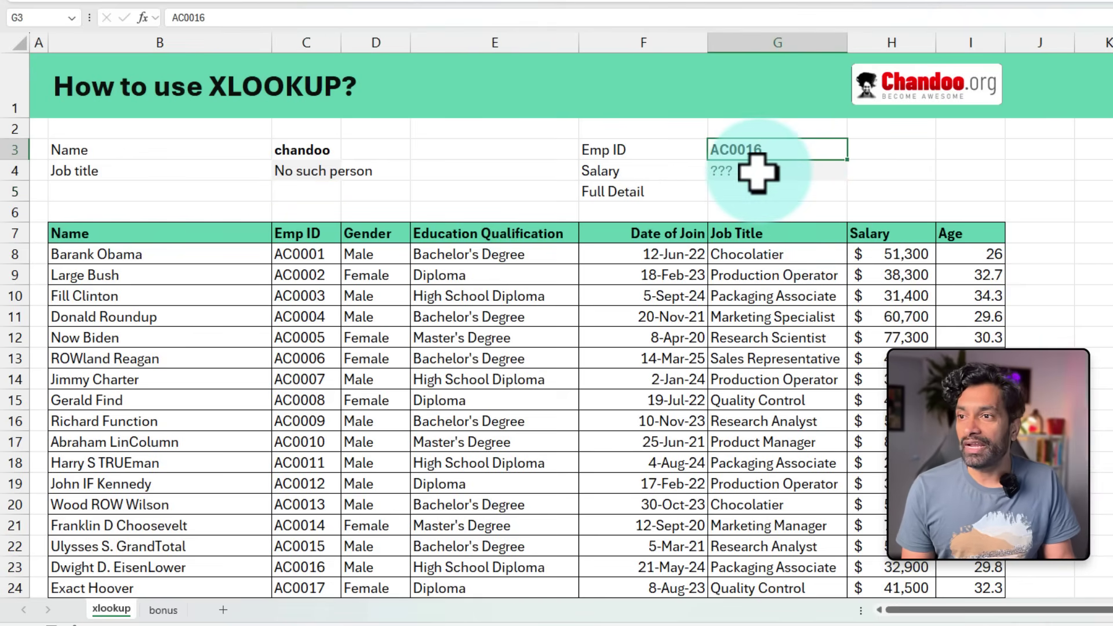
click(758, 174)
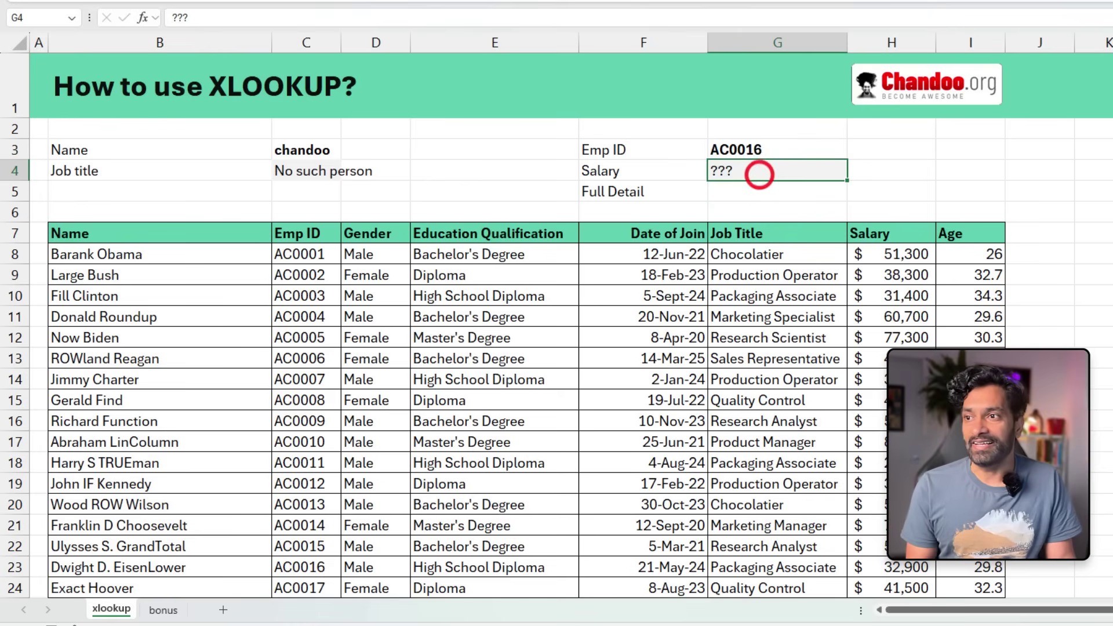
text(=xl)
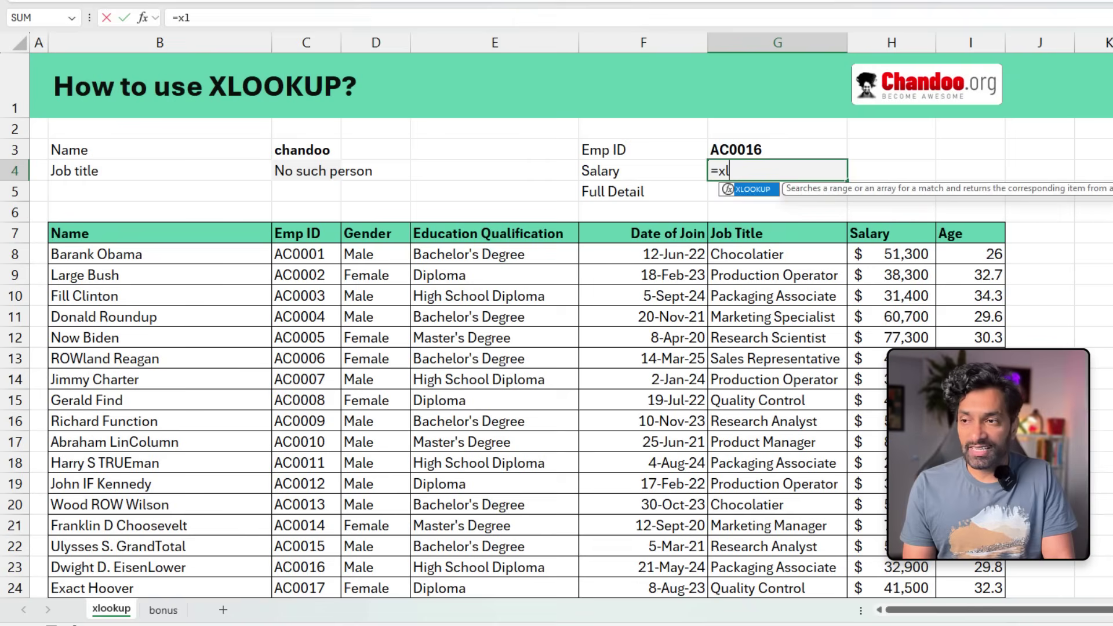
key(Tab)
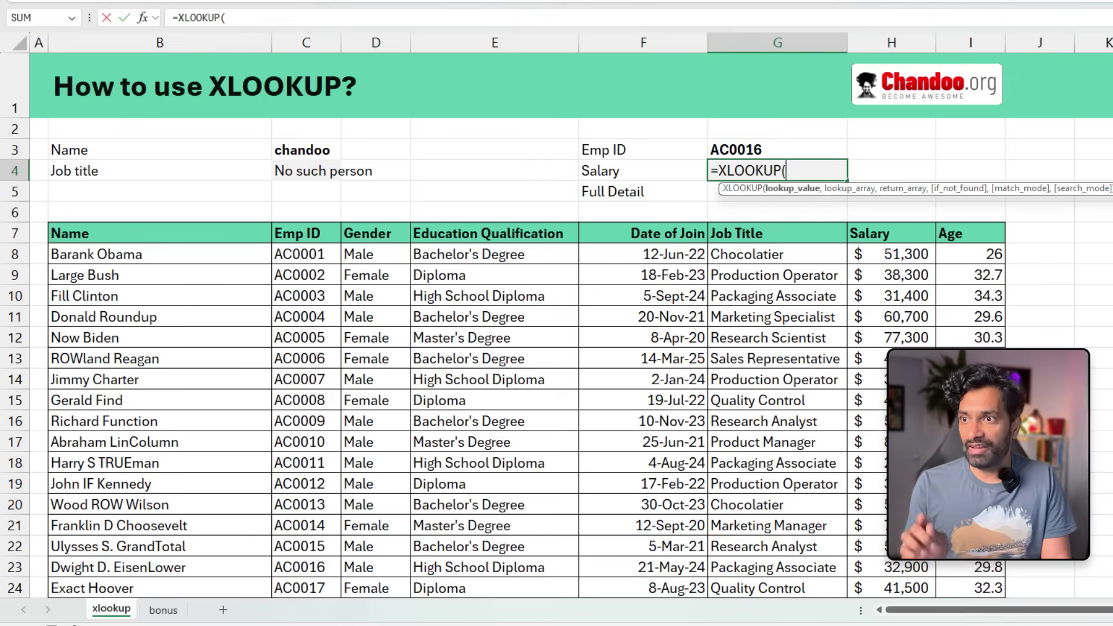
key(Up)
text(,)
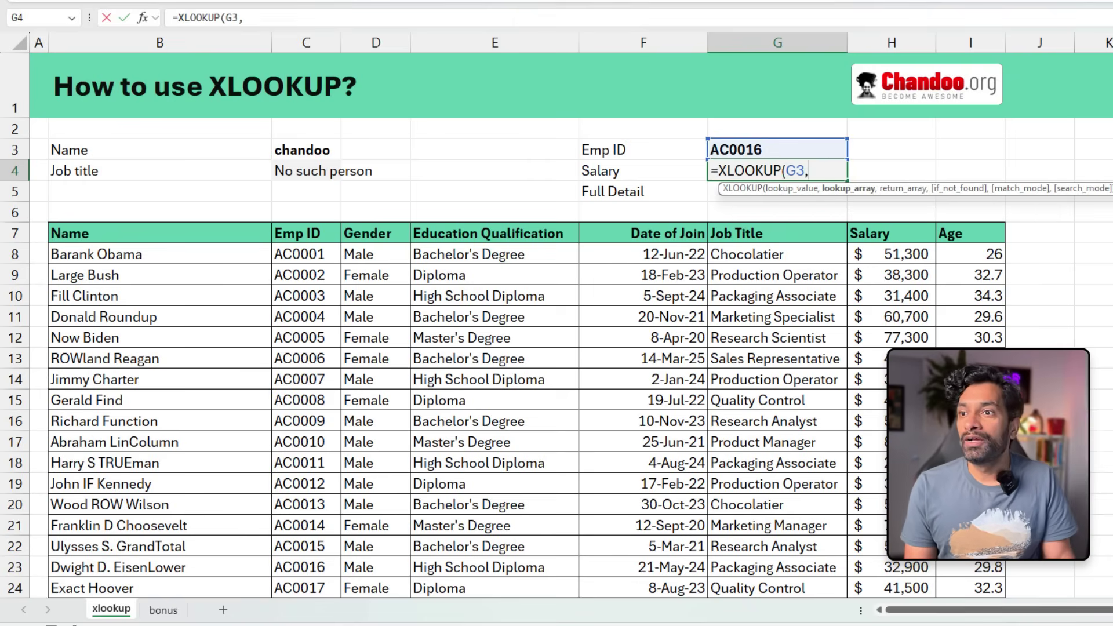
click(304, 251)
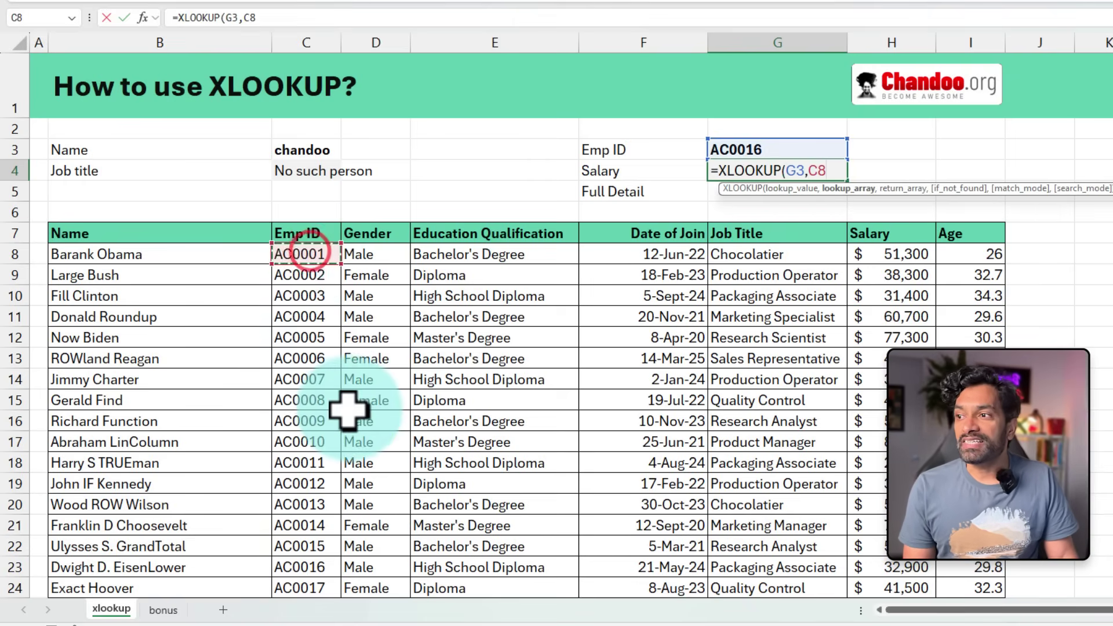
scroll(343, 410, down, 7)
drag(331, 452, 308, 463)
text(,)
Complete the G4 formula with the Salary range H8:H42 as return array, giving =XLOOKUP(G3,C8:C42,H8:H42).
scroll(858, 325, up, 1)
scroll(858, 325, up, 7)
click(906, 254)
scroll(906, 256, down, 6)
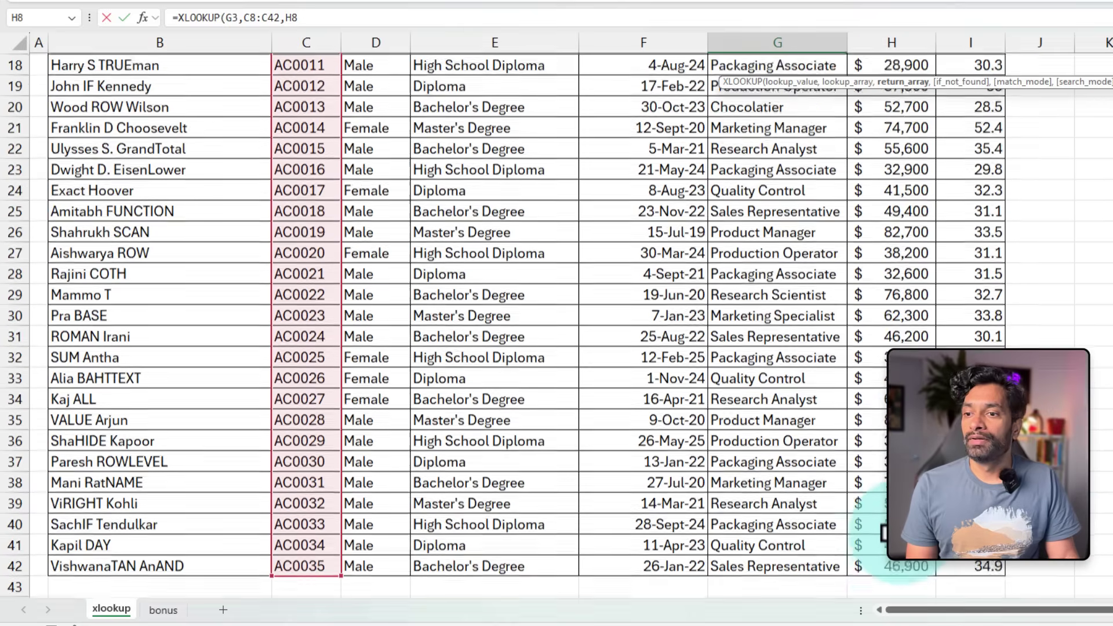
shift+click(900, 566)
scroll(900, 566, down, 1)
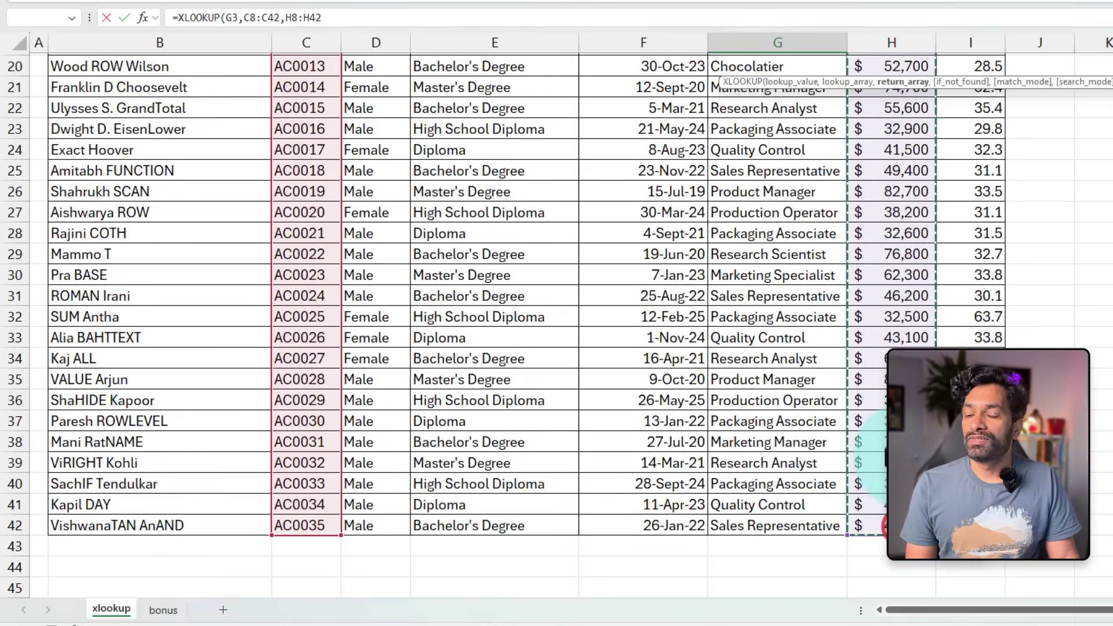
scroll(1054, 196, up, 7)
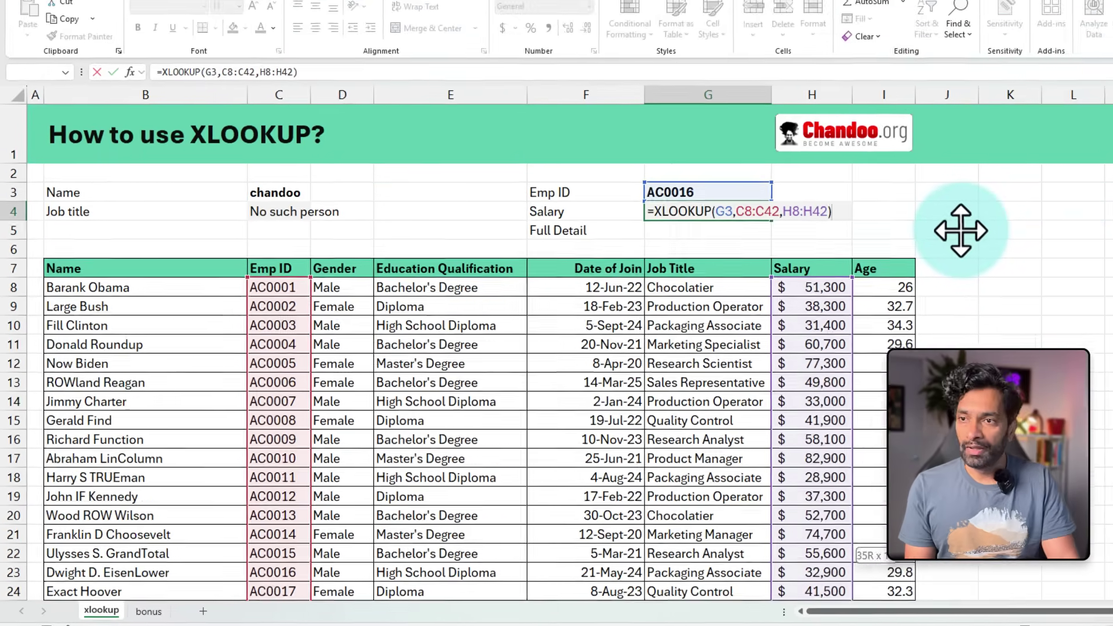
key(Return)
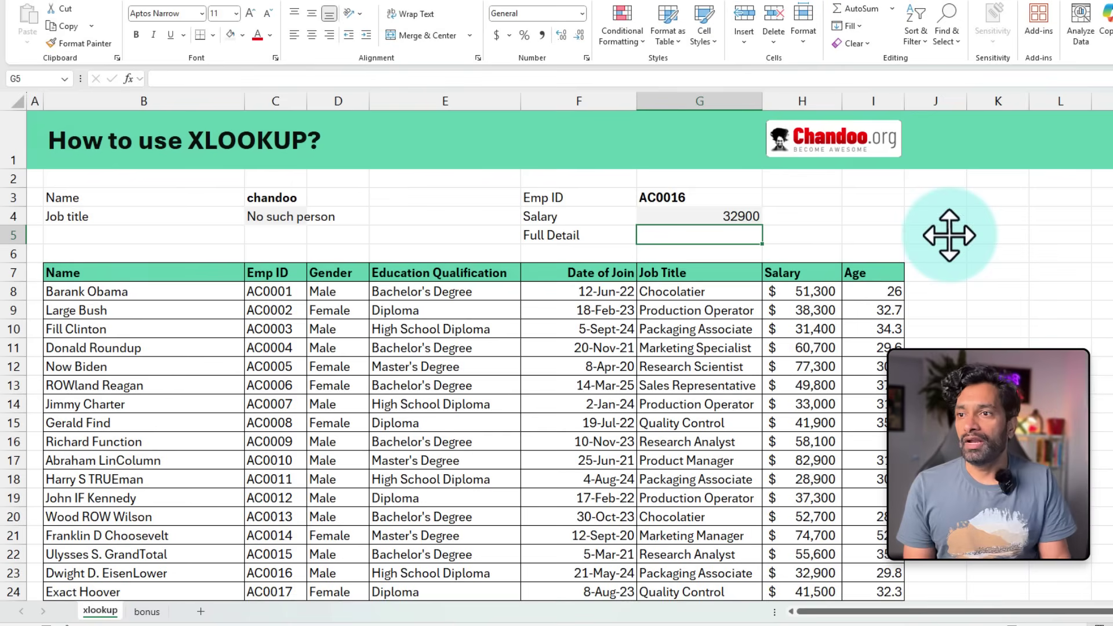
Check the salary returned in G4 against the matching employee ID's record in row 23.
click(725, 198)
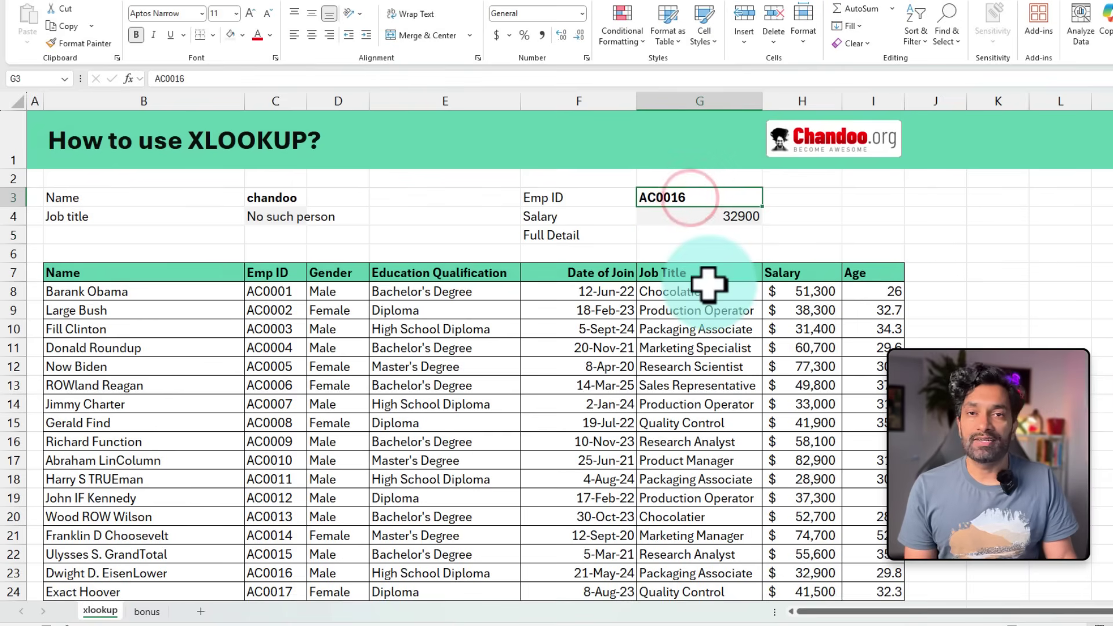
click(707, 214)
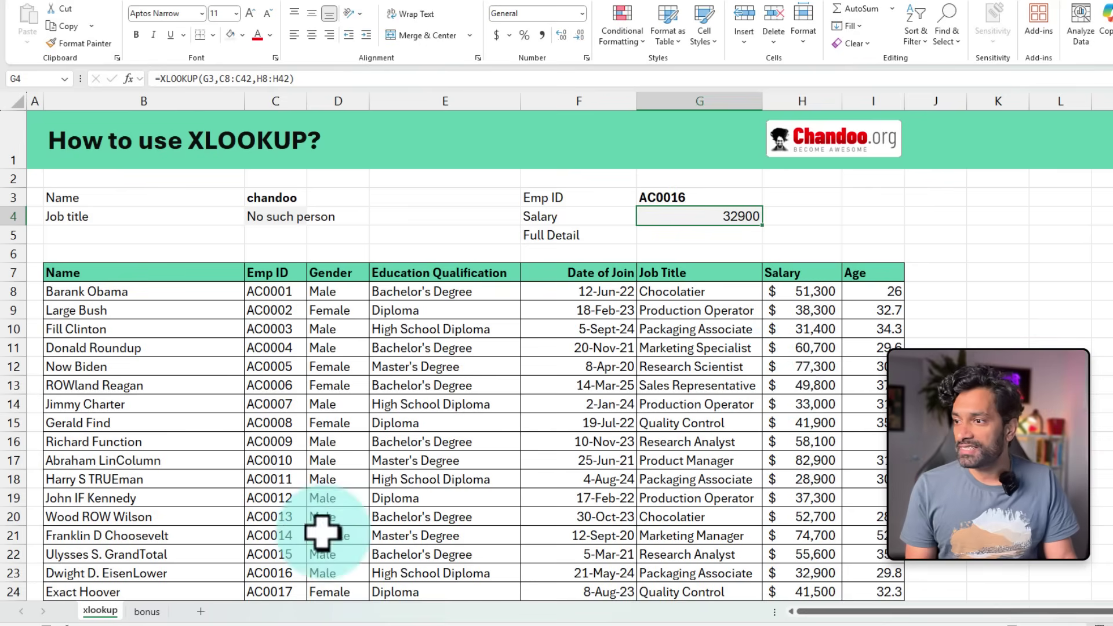
click(261, 571)
mouse_move(239, 558)
mouse_down()
mouse_move(238, 571)
mouse_move(299, 587)
mouse_move(835, 579)
mouse_up()
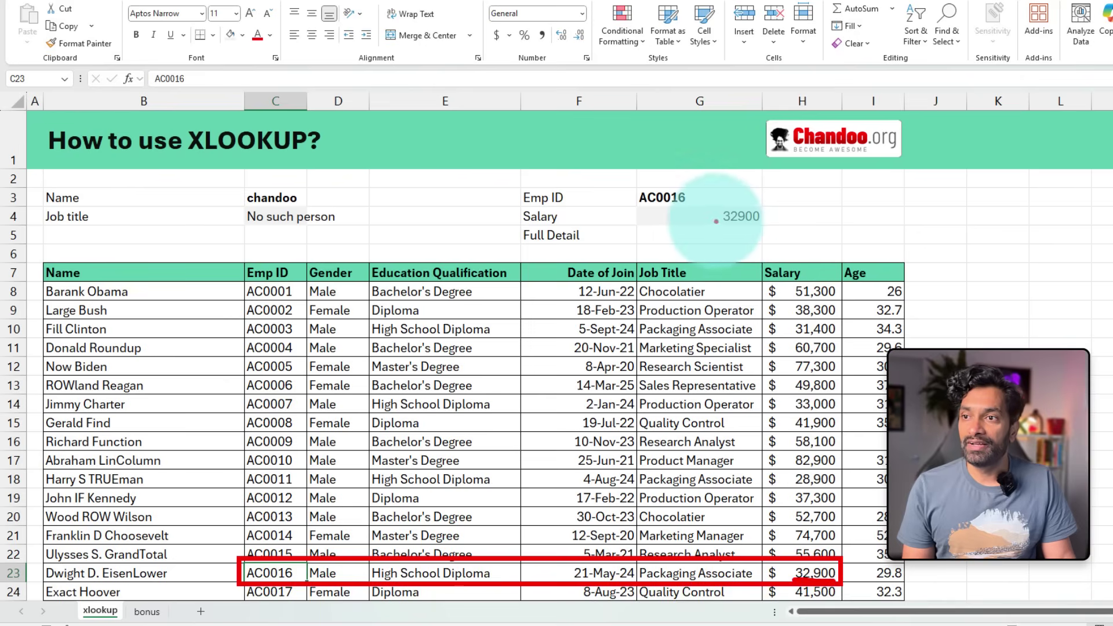
drag(764, 221, 719, 219)
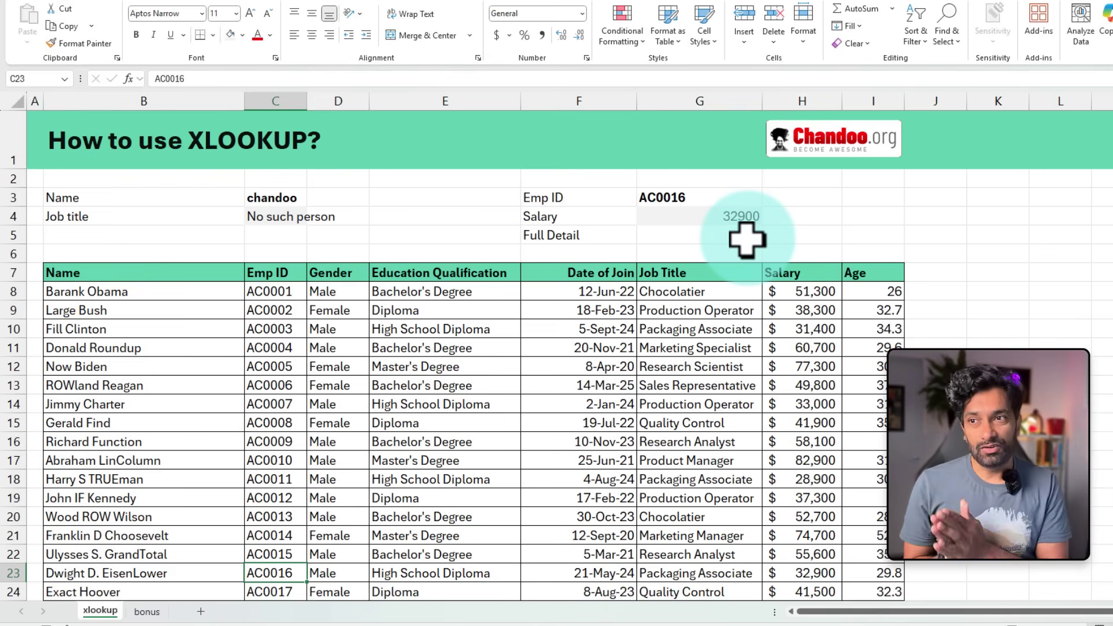
click(736, 224)
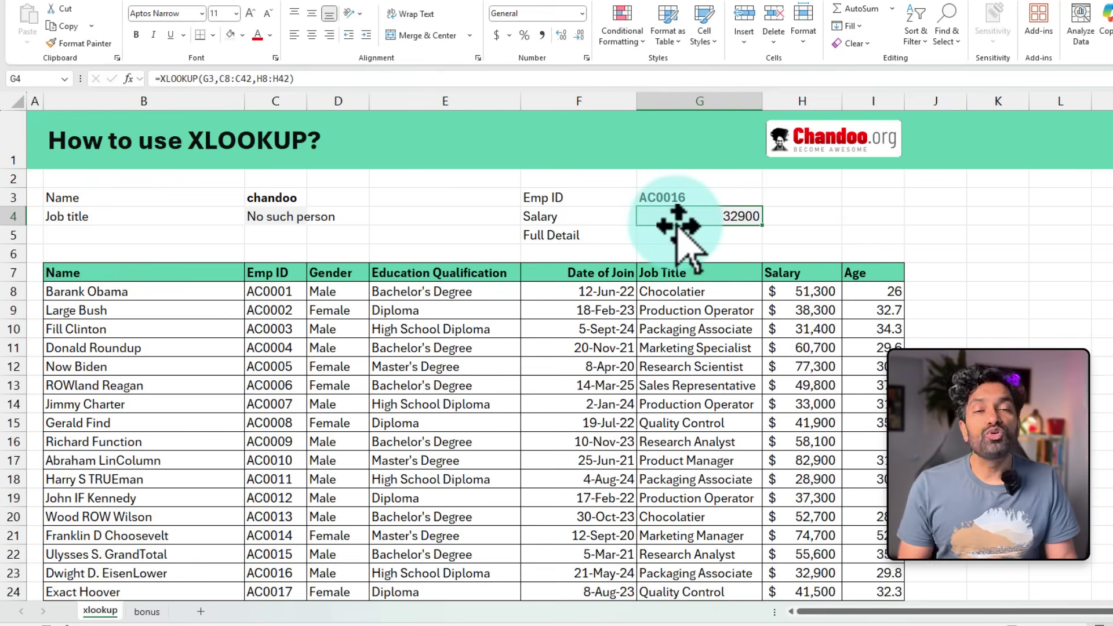
Start an XLOOKUP formula in the Full Detail cell G5 with G3 as lookup value and C8:C42 as lookup array.
click(723, 233)
text(=XL)
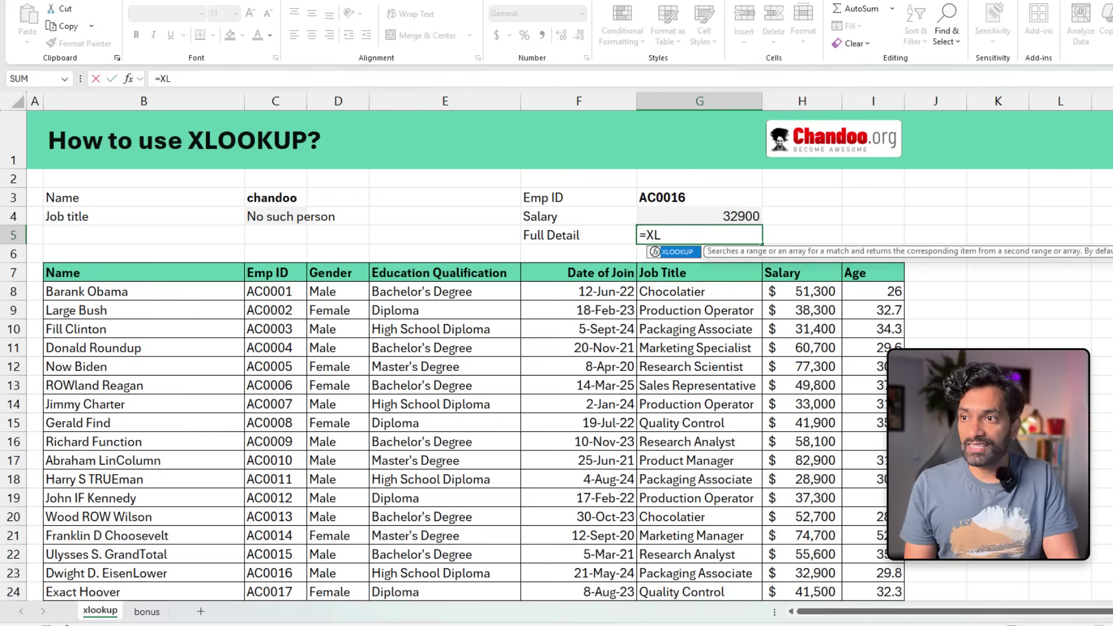
text(OOKUP(G3,)
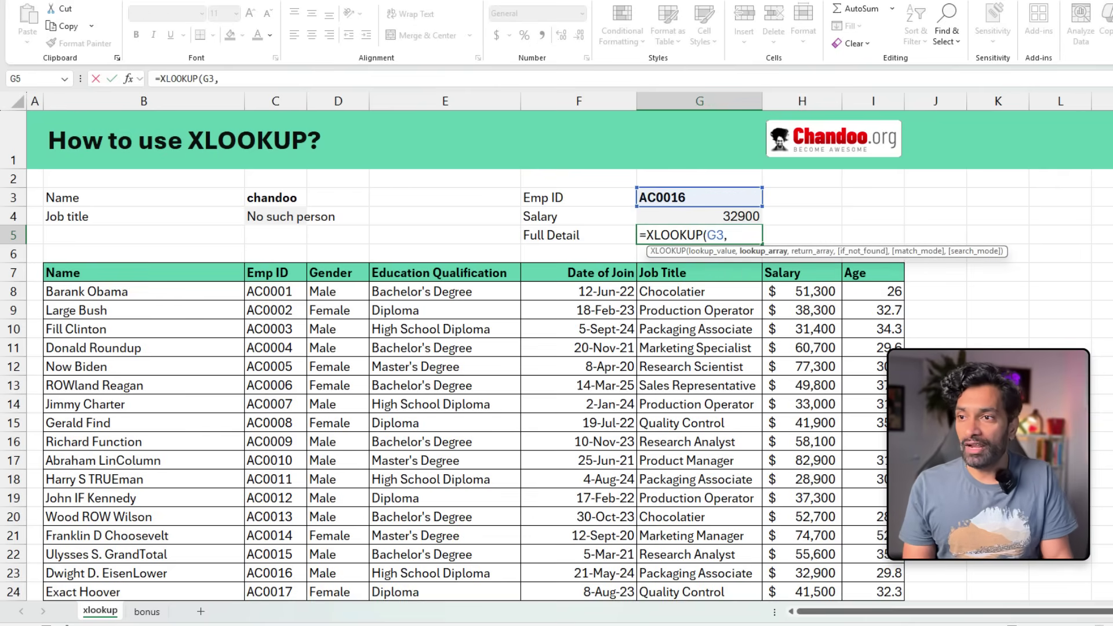
click(287, 290)
scroll(302, 366, down, 3)
scroll(302, 365, down, 5)
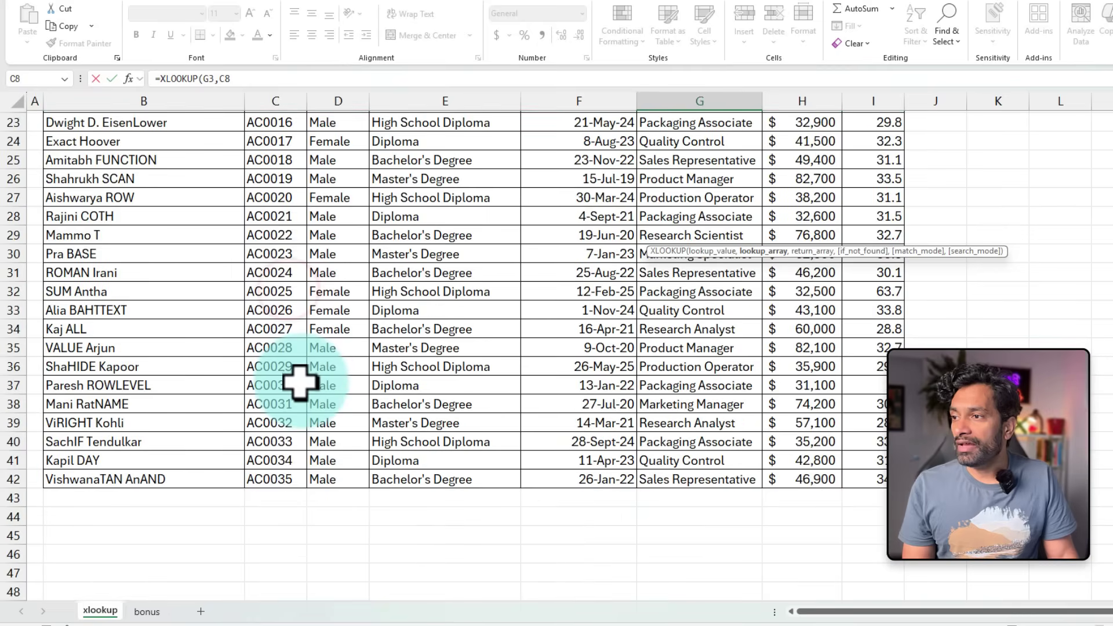
shift+click(291, 480)
text(,)
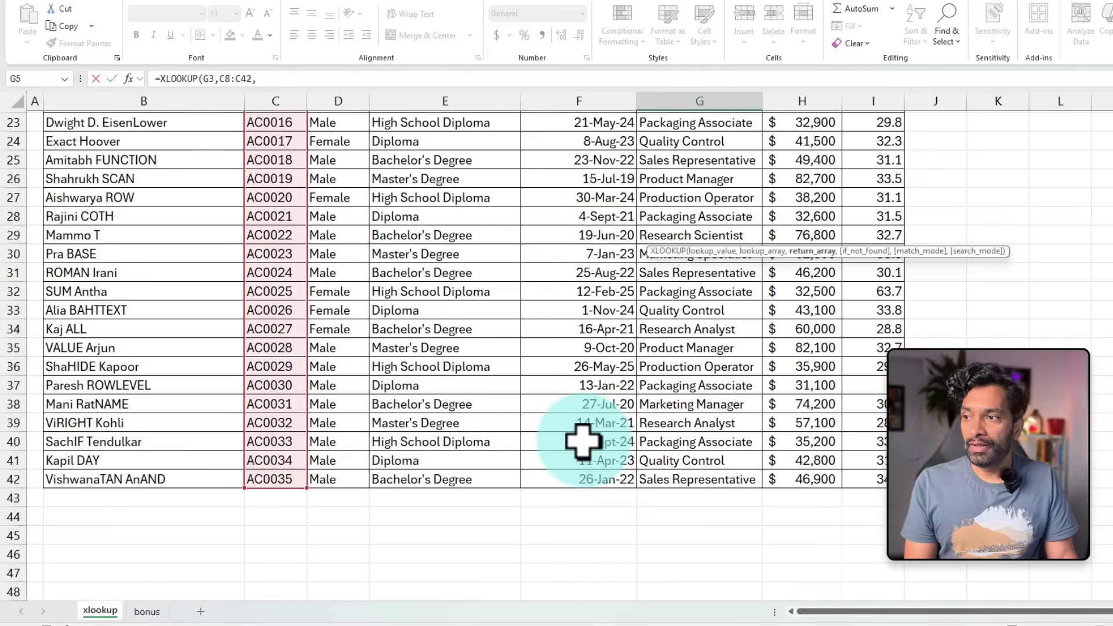
Complete the G5 formula with the whole table body B8:I42 as return array, giving =XLOOKUP(G3,C8:C42,B8:I42).
scroll(579, 438, up, 7)
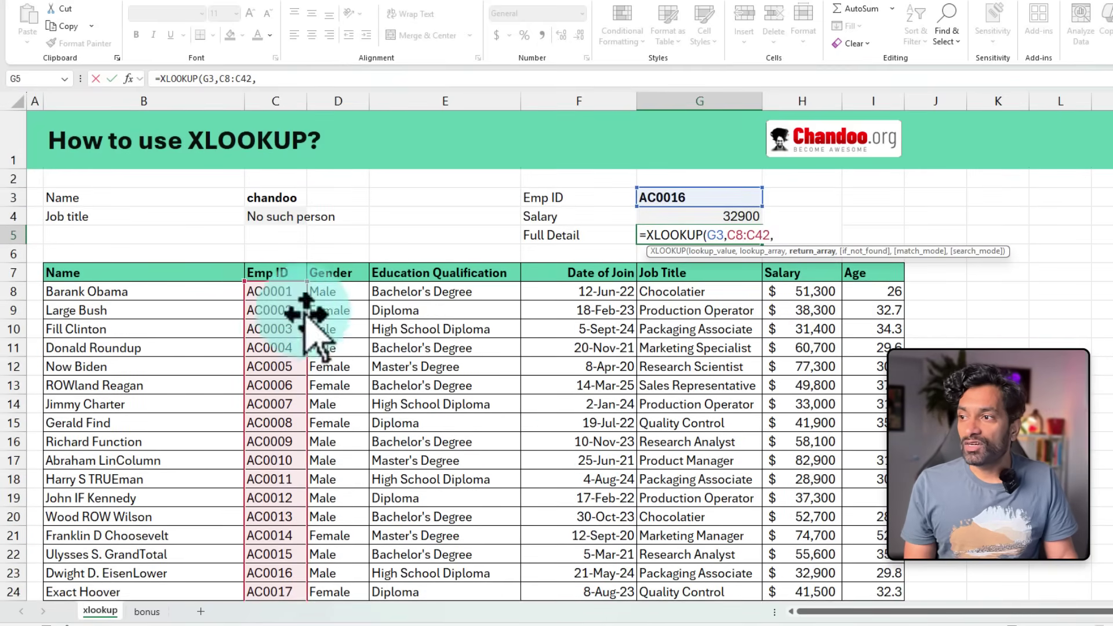
click(154, 293)
scroll(393, 367, down, 6)
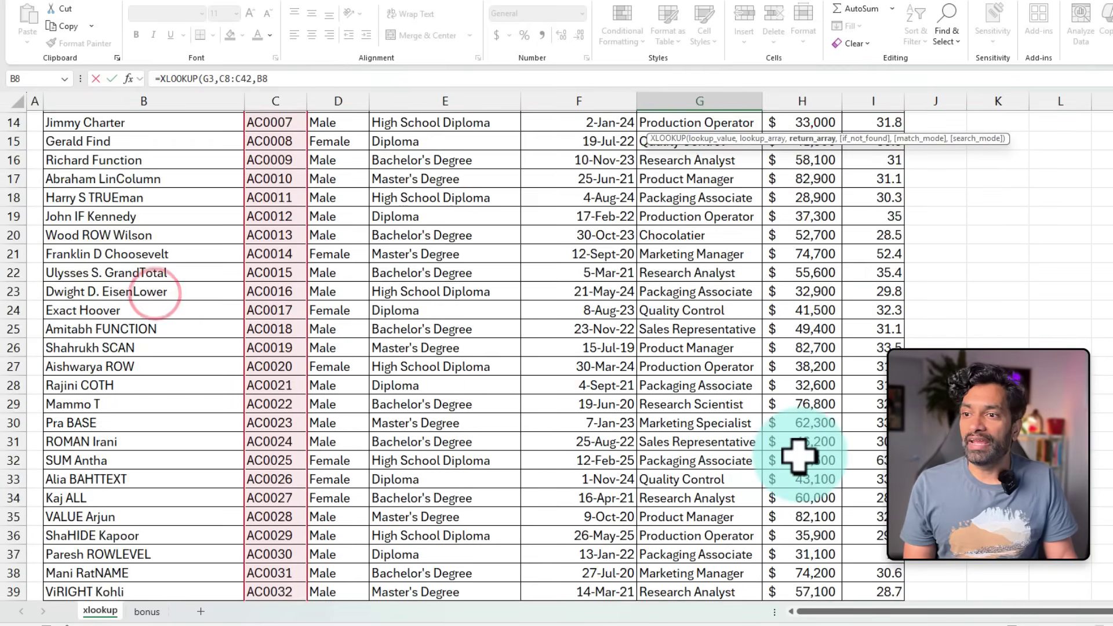
shift+click(876, 536)
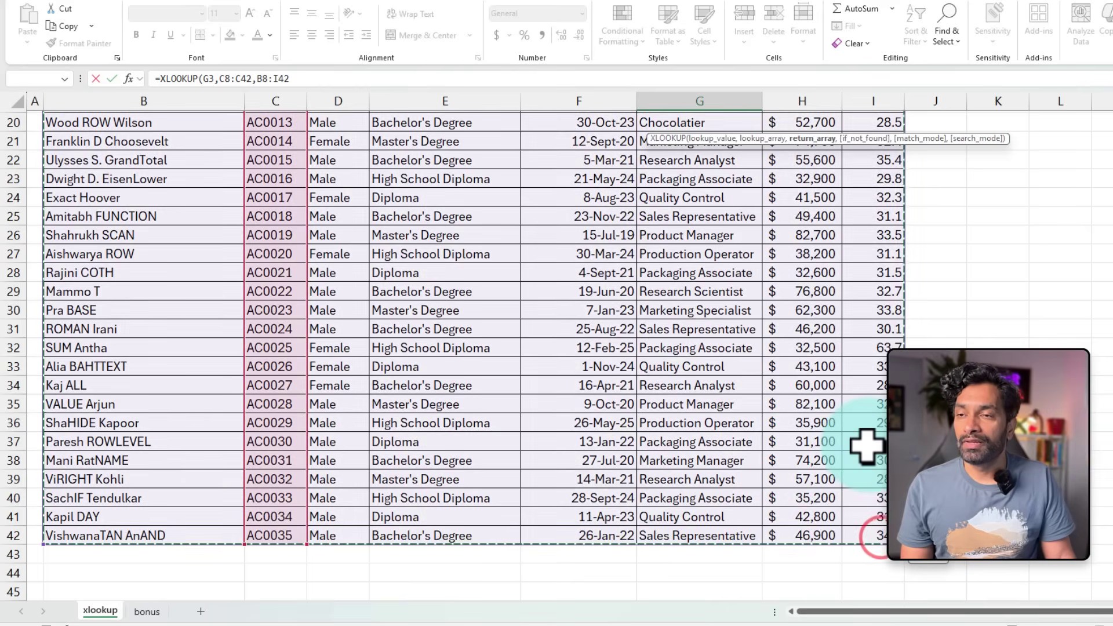
scroll(862, 447, up, 6)
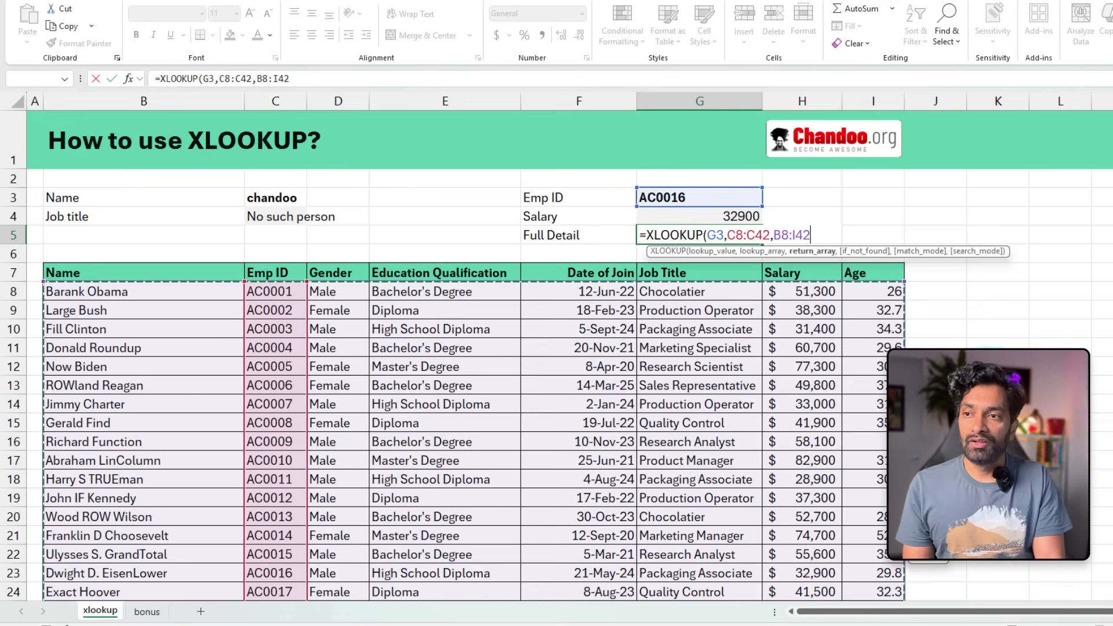
text())
key(Return)
Examine the full employee record spilled across G5:N5 from the single formula.
scroll(638, 231, right, 3)
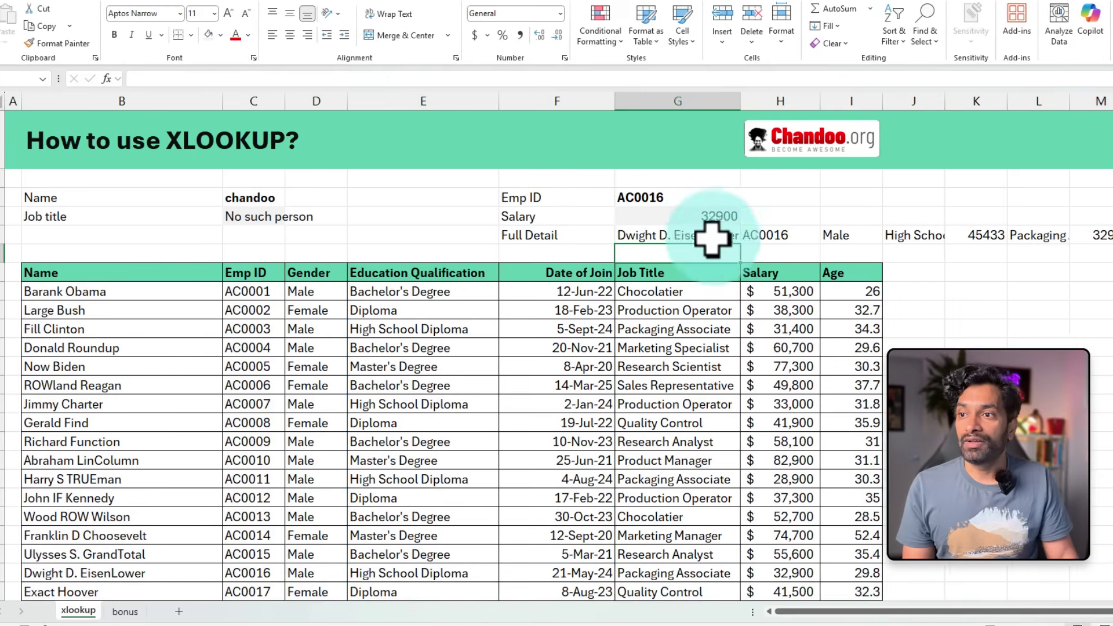
drag(558, 239, 1054, 236)
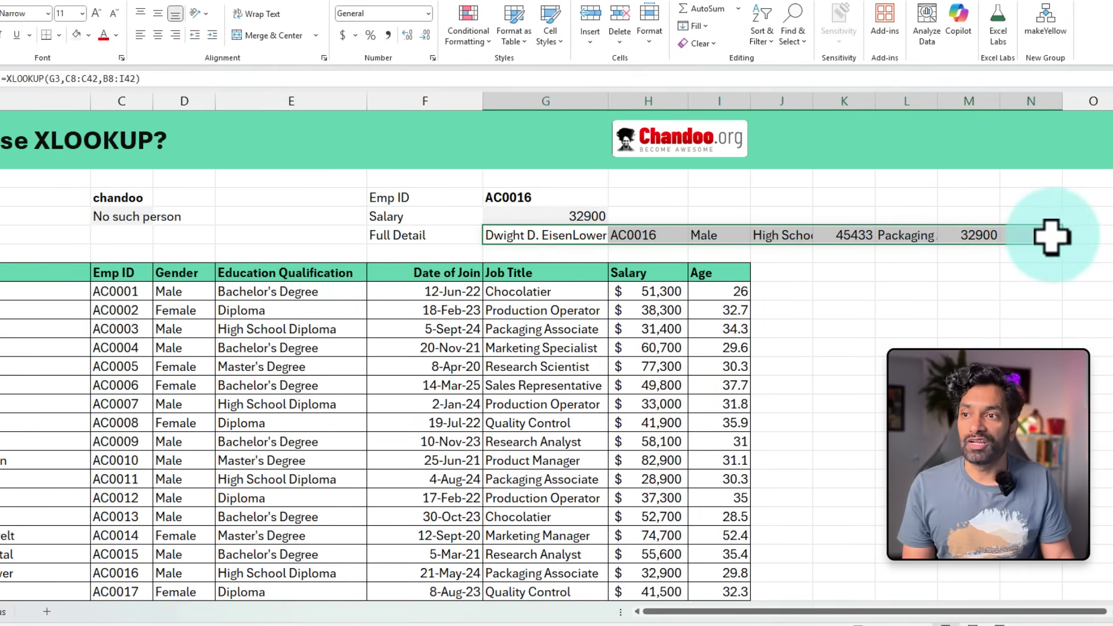
click(520, 239)
click(641, 235)
click(729, 241)
click(1031, 237)
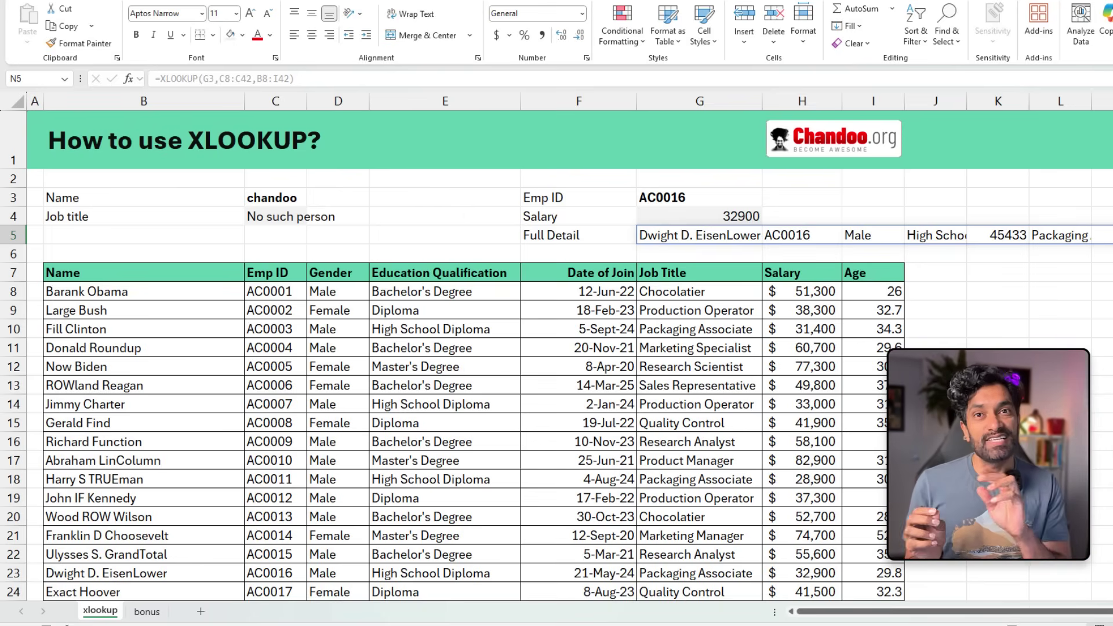
Review the job titles and their 2025 Bonus amounts on the bonus sheet.
click(147, 611)
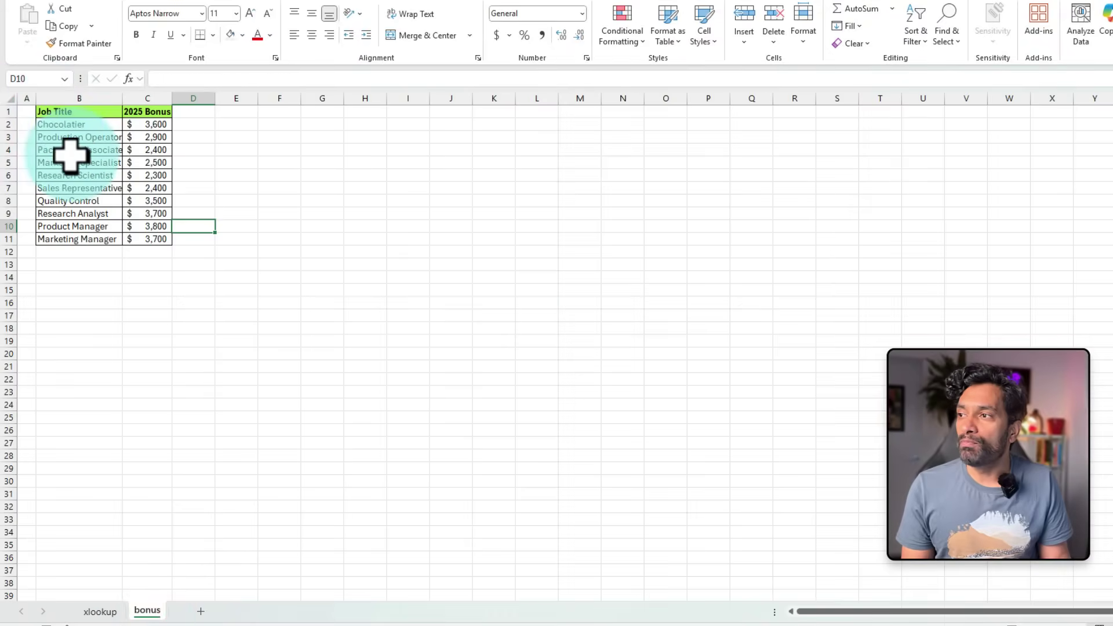
scroll(75, 155, up, 4)
drag(139, 142, 142, 316)
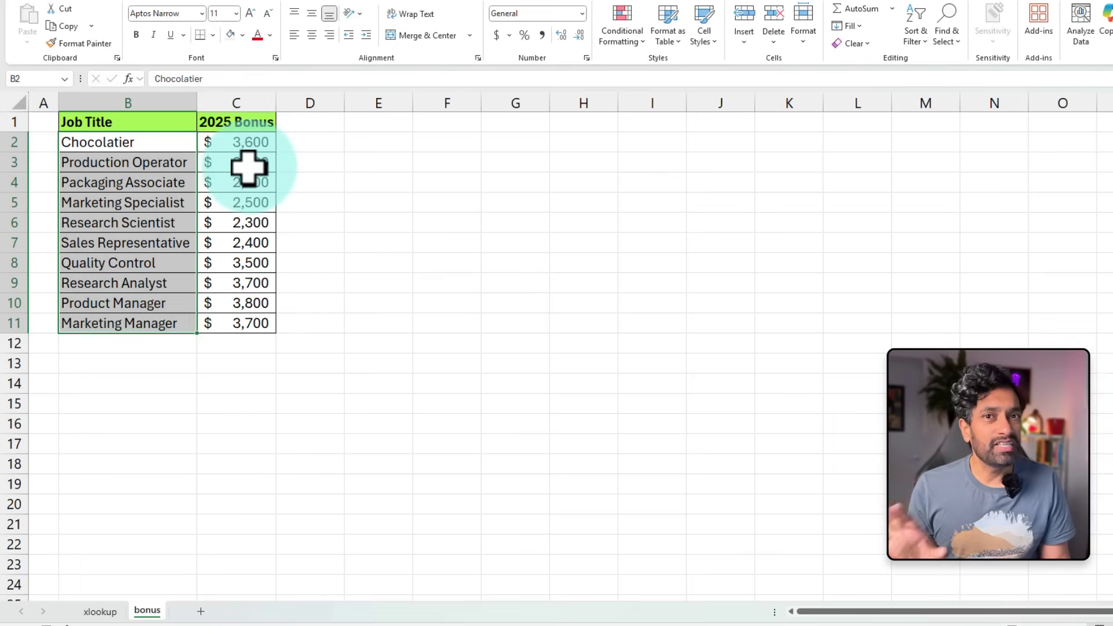
click(229, 139)
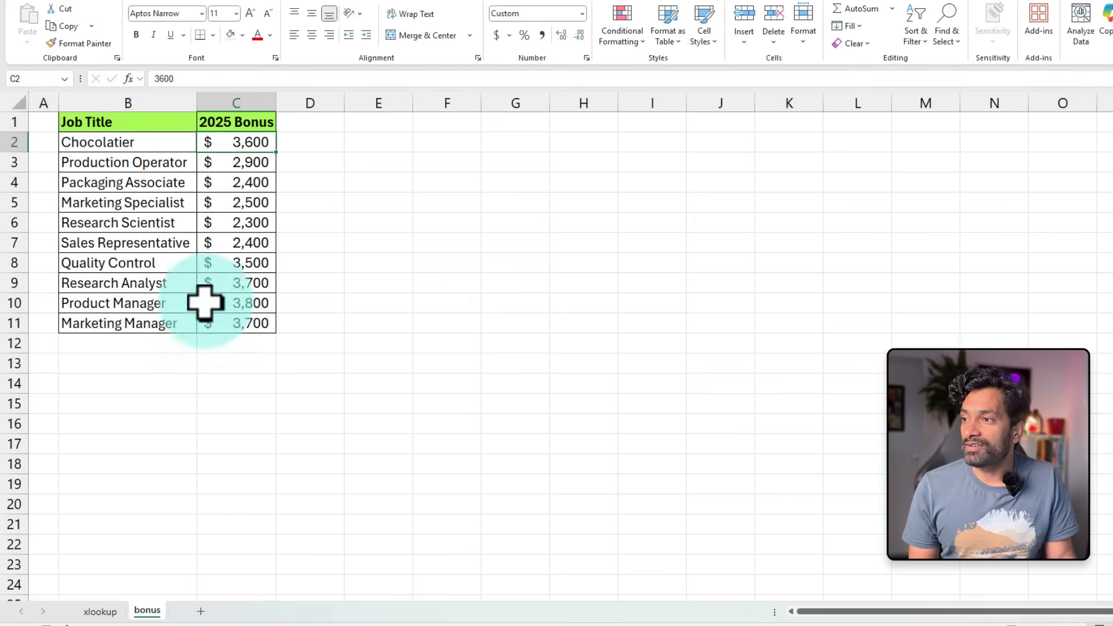
click(152, 260)
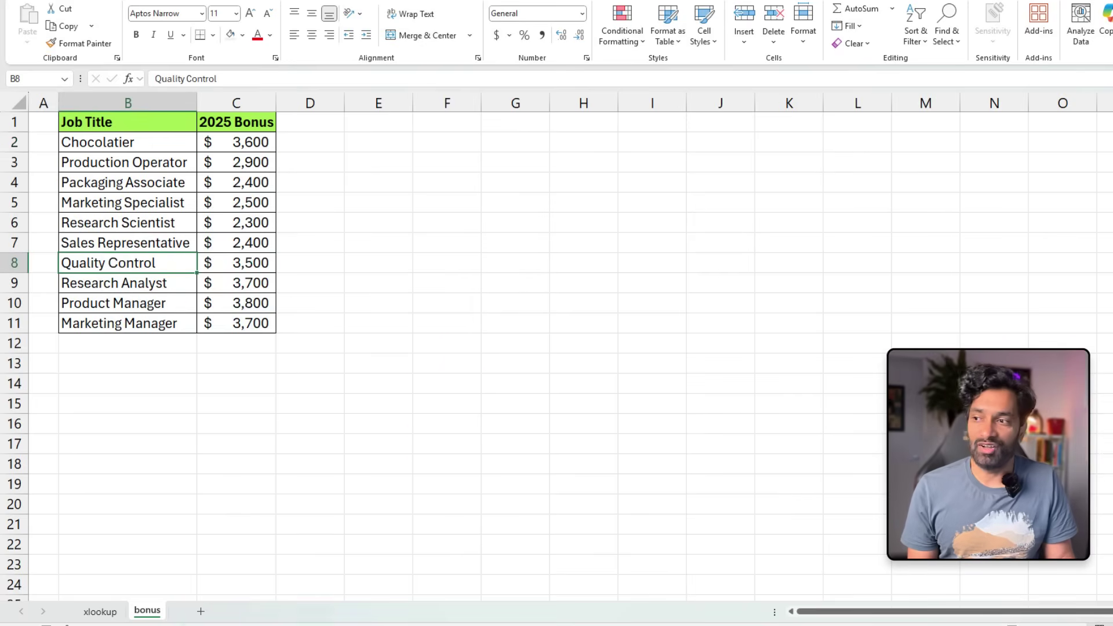
Add a "Bonus" column header in J7, beside Age, on the xlookup sheet.
click(100, 611)
scroll(892, 304, down, 2)
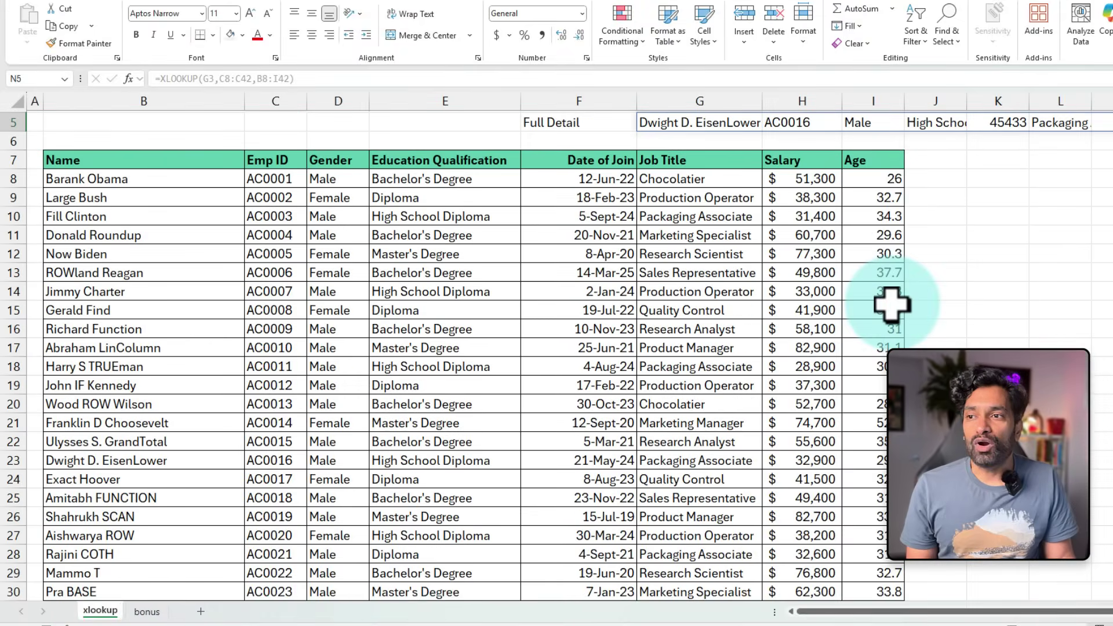
drag(946, 175, 936, 404)
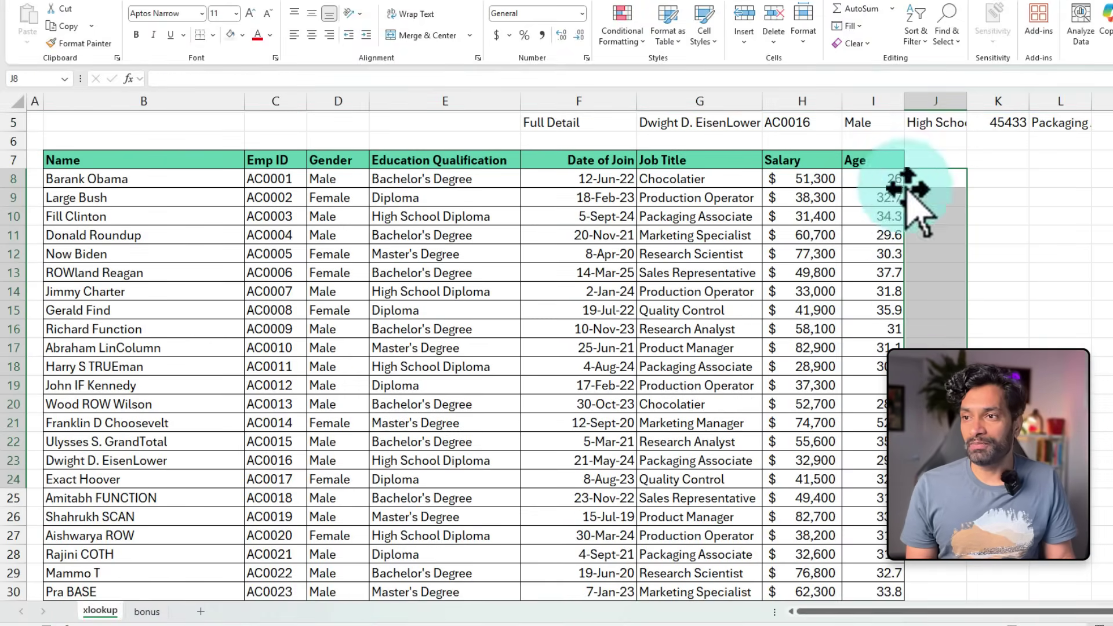
click(924, 158)
text(bONUS)
key(Return)
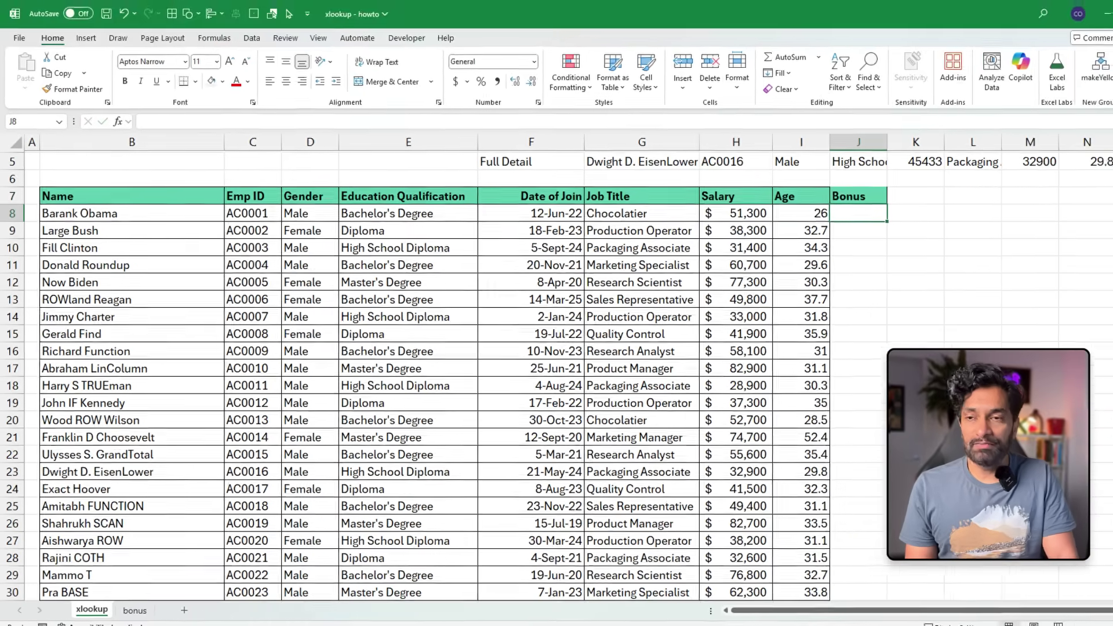
Start an XLOOKUP formula in J8 with the employee's job title in G8 as the lookup value.
text(=xl)
key(Tab)
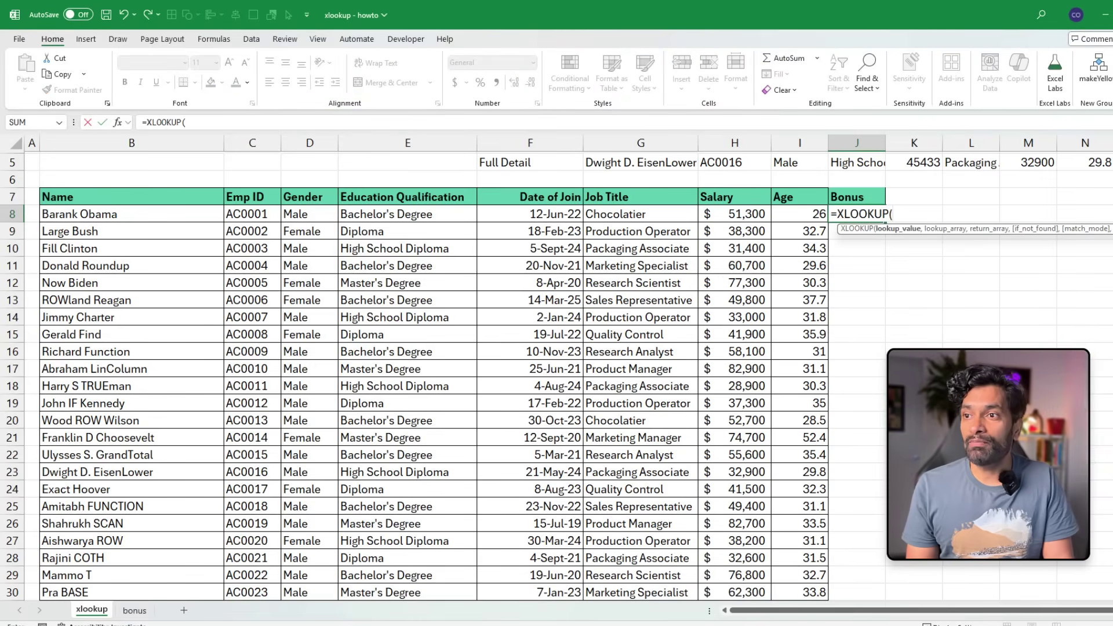
key(Left)
key(Left)
key(Left)
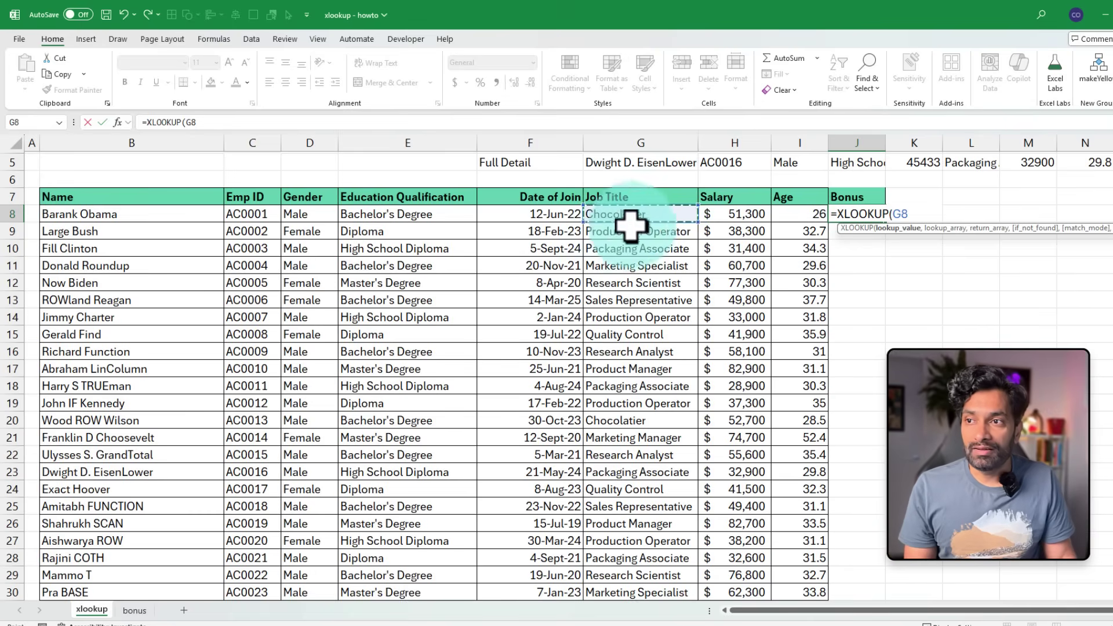
text(,)
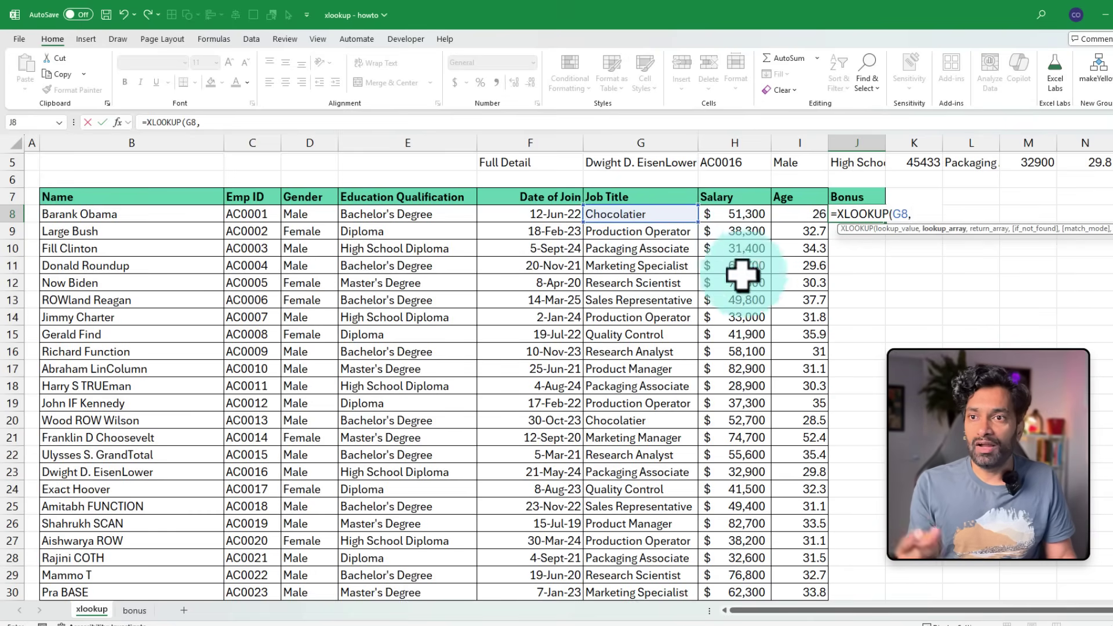
Set the lookup array to the job titles B2:B11 on the bonus sheet, locked as the absolute reference bonus!$B$2:$B$11.
click(140, 611)
drag(110, 177, 112, 348)
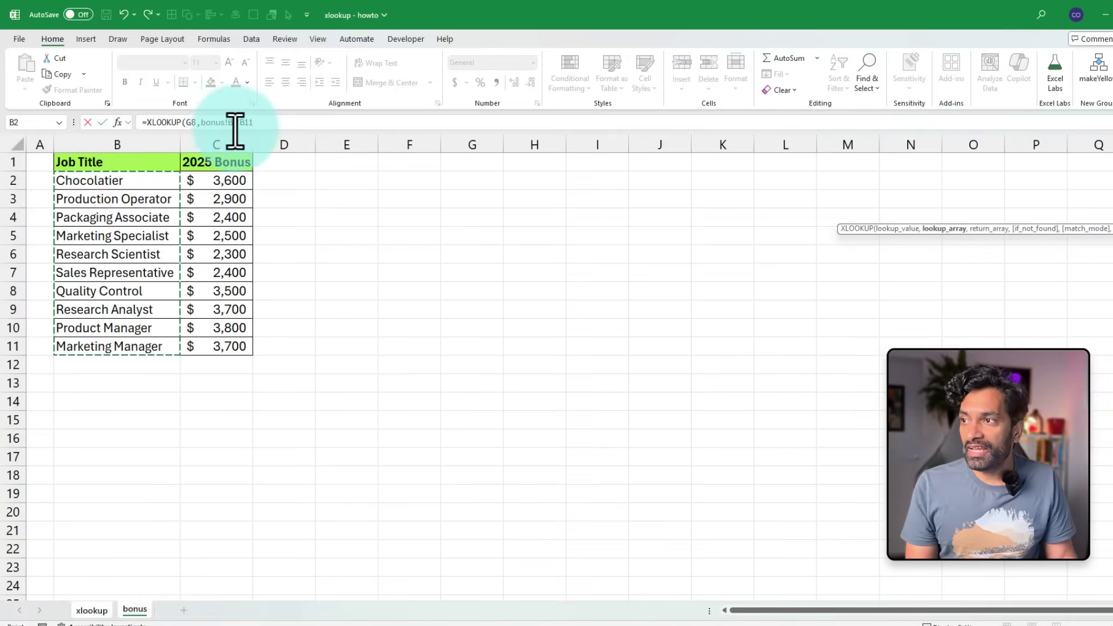
drag(225, 123, 263, 124)
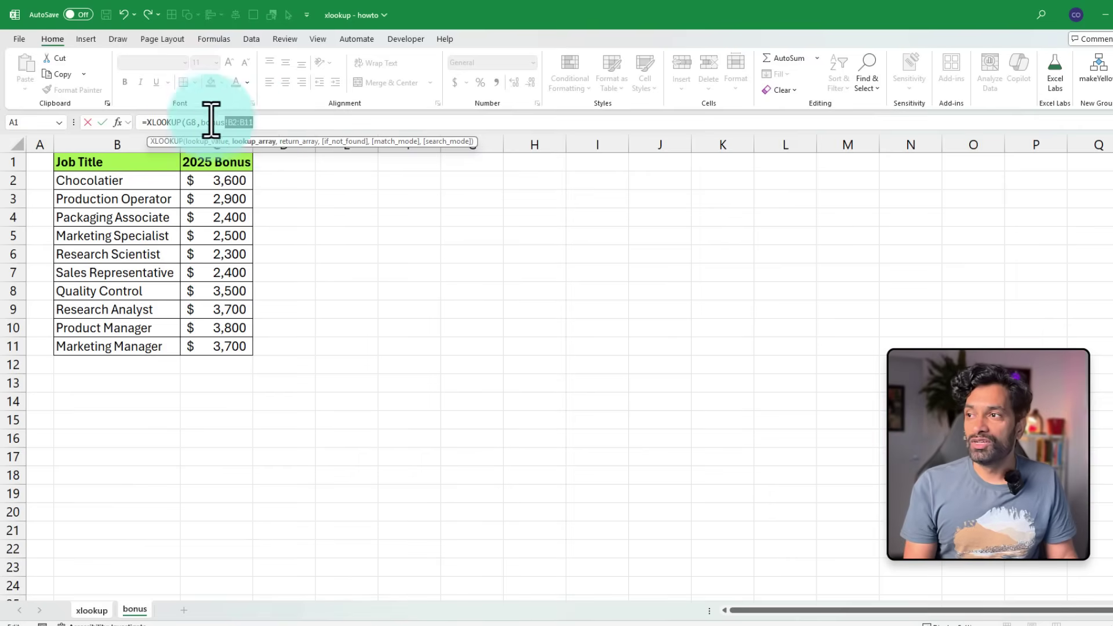
drag(225, 122, 259, 123)
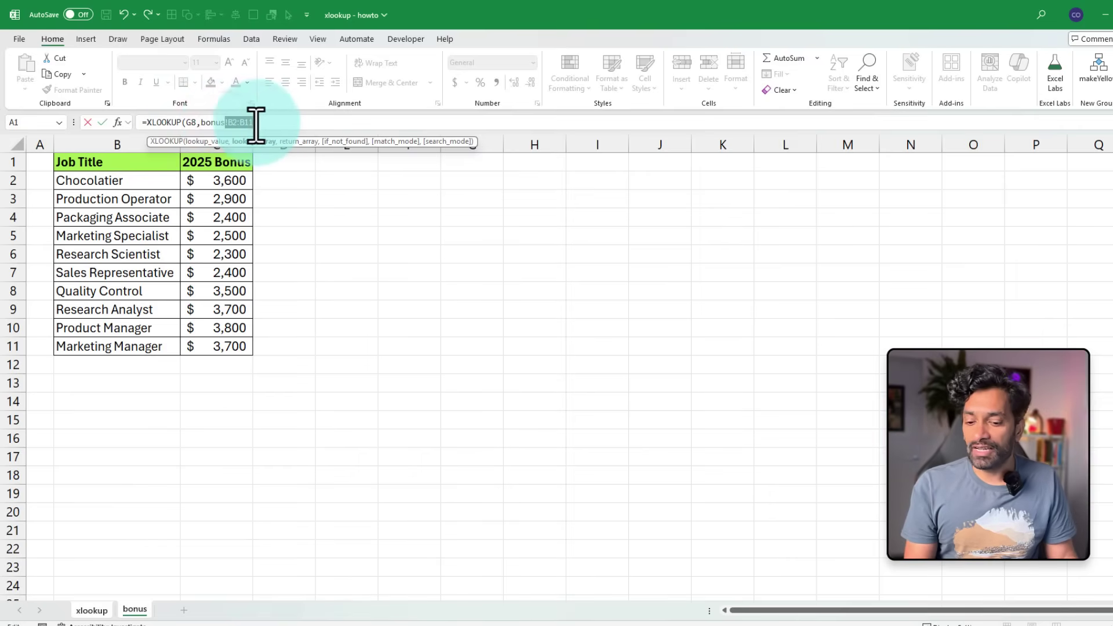
key(F4)
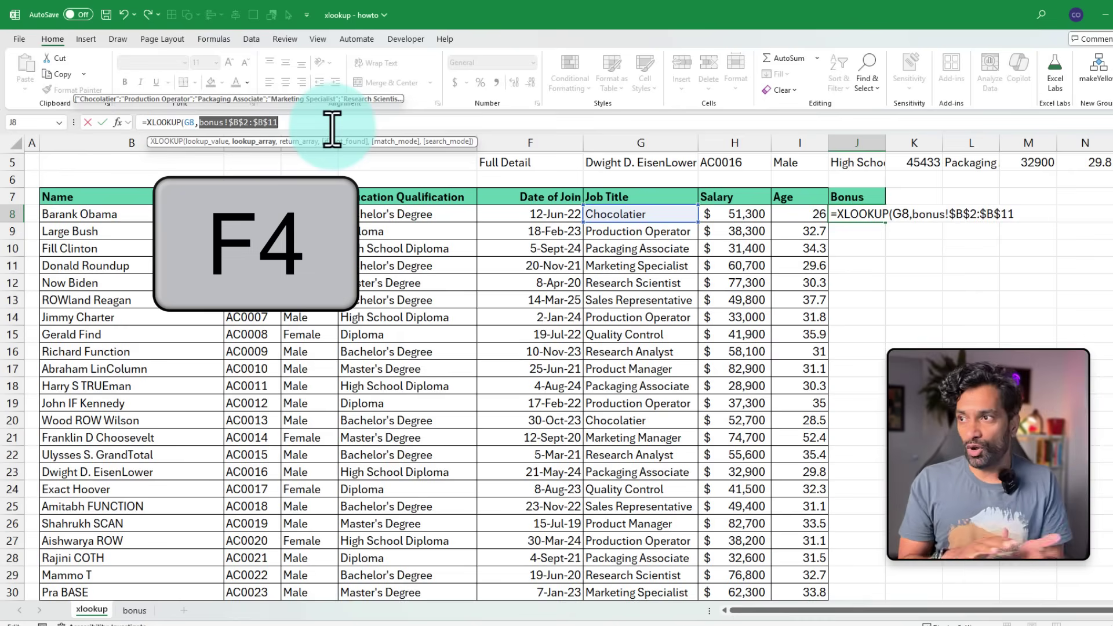
text(,)
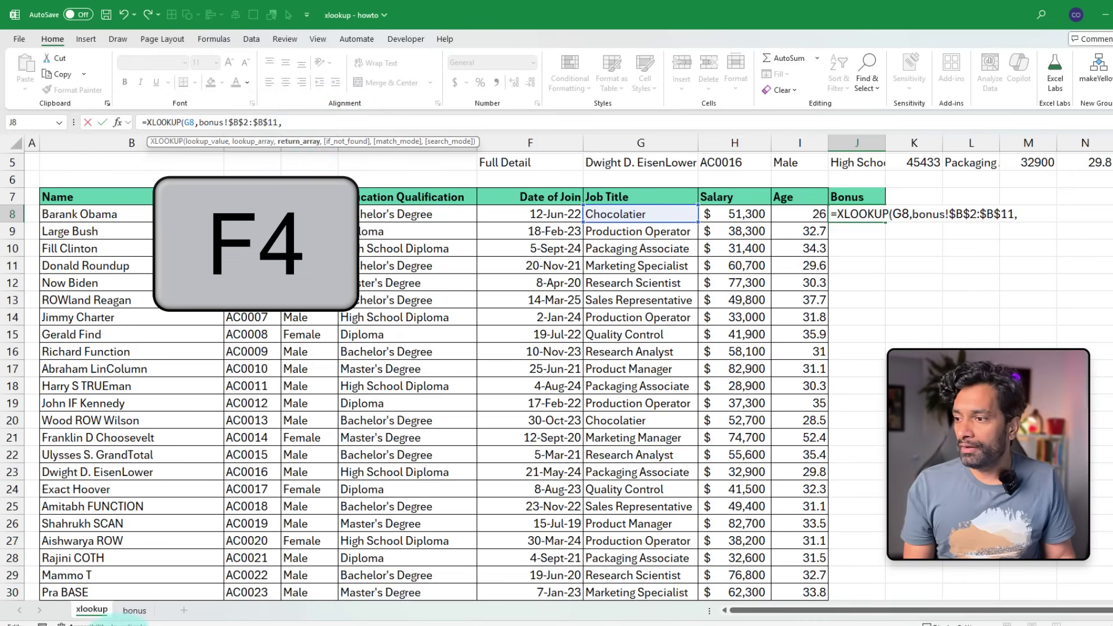
Complete the J8 formula with the locked 2025 Bonus amounts as return array, giving =XLOOKUP(G8,bonus!$B$2:$B$11,bonus!$C$2:$C$11).
click(135, 611)
drag(228, 182, 231, 346)
key(F4)
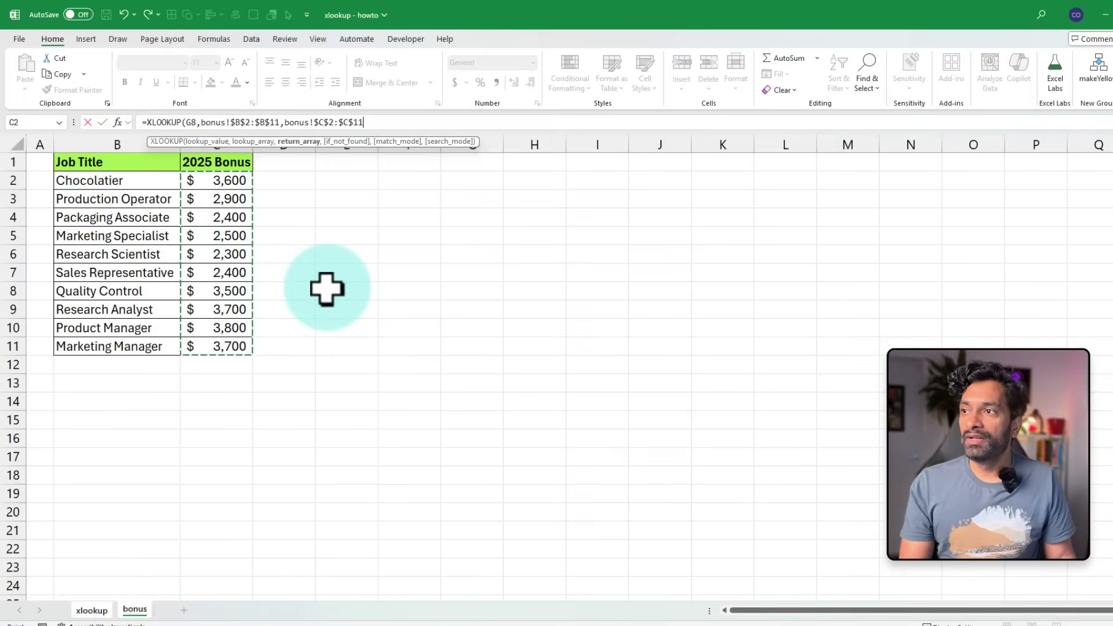
text())
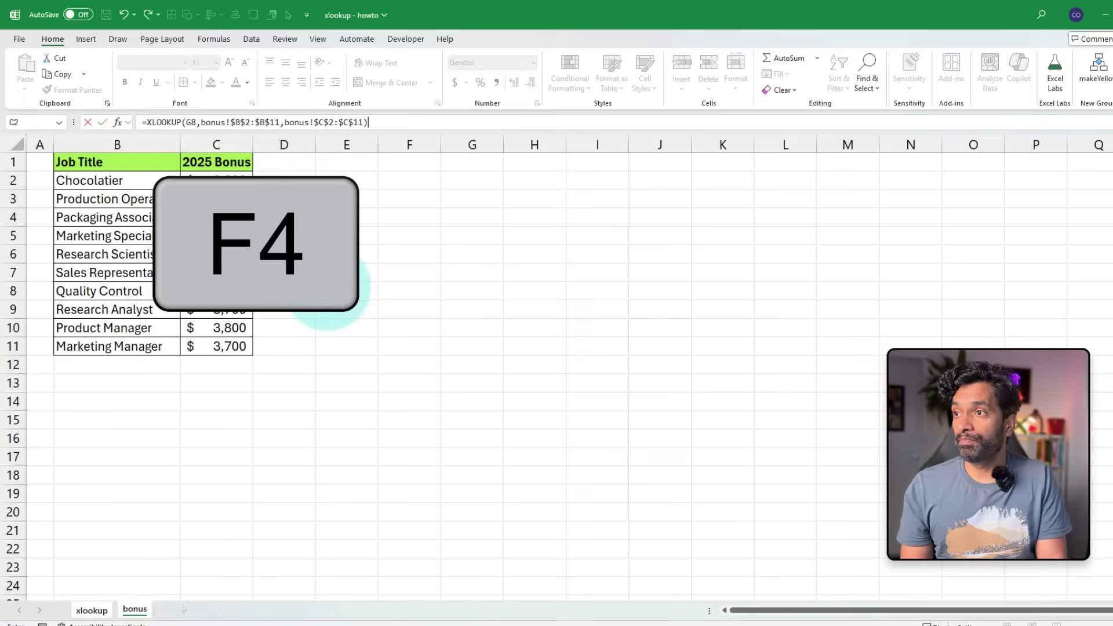
key(Return)
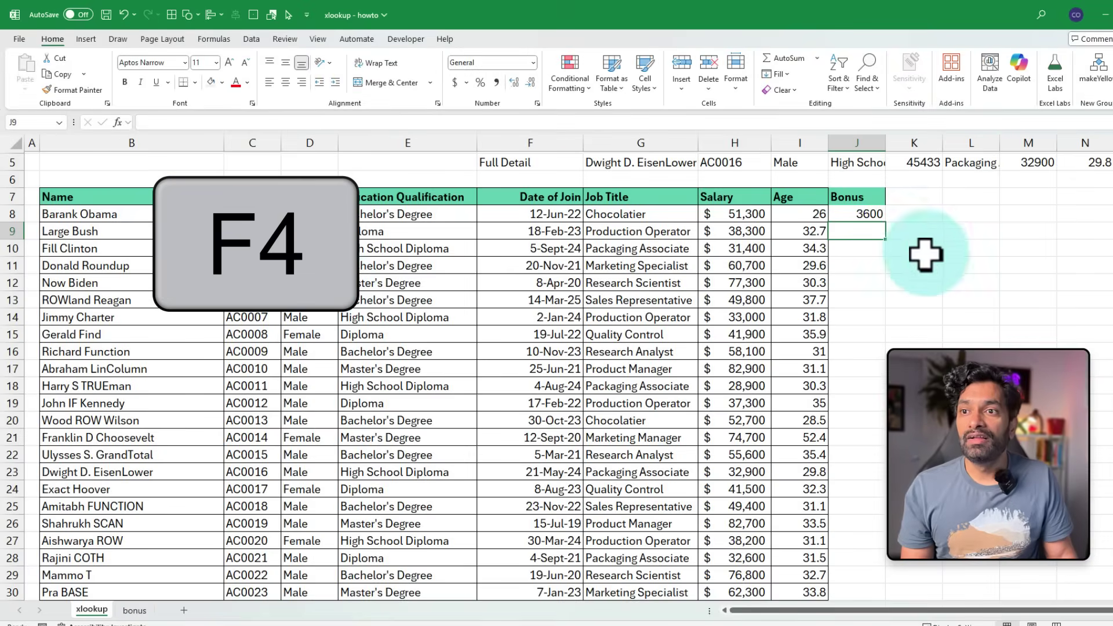
Fill the J8 bonus formula down the Bonus column to the last employee in row 42.
click(858, 217)
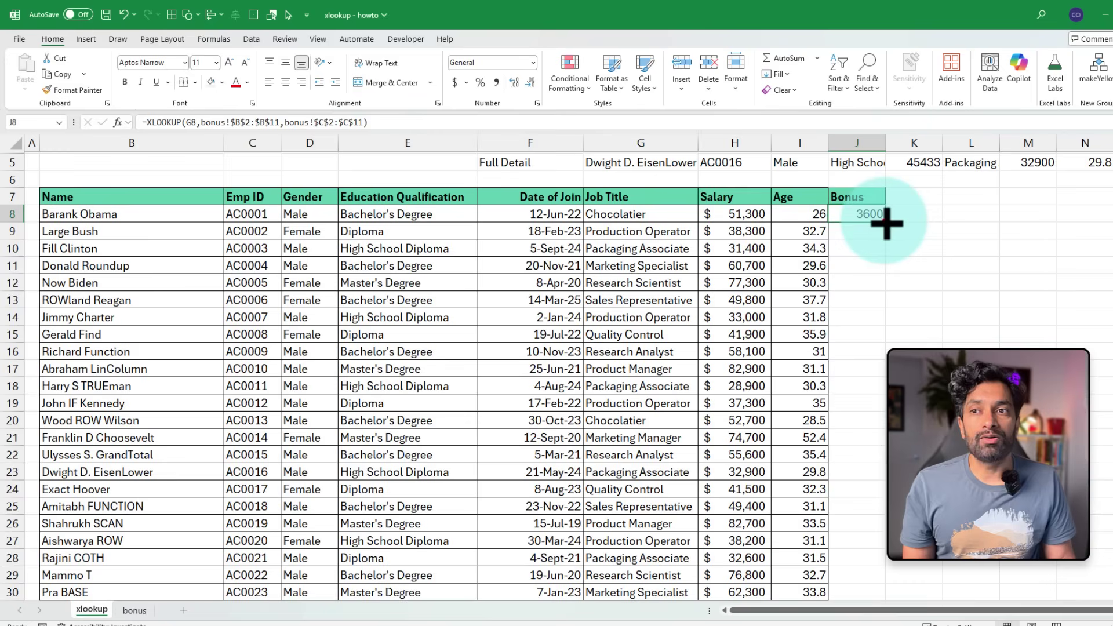
double_click(886, 222)
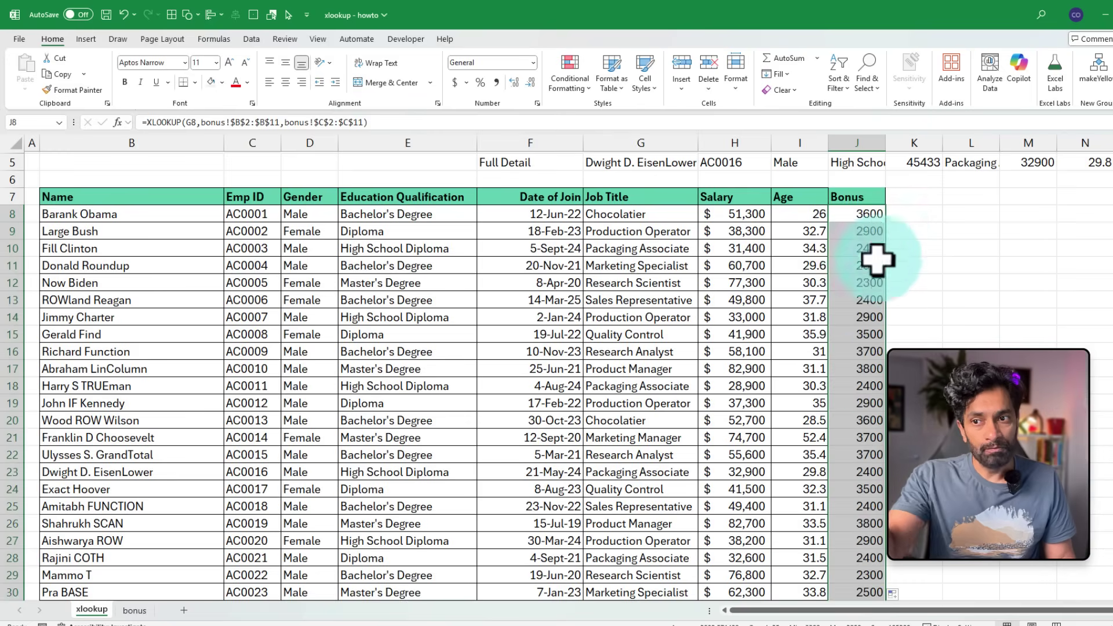
scroll(878, 232, down, 6)
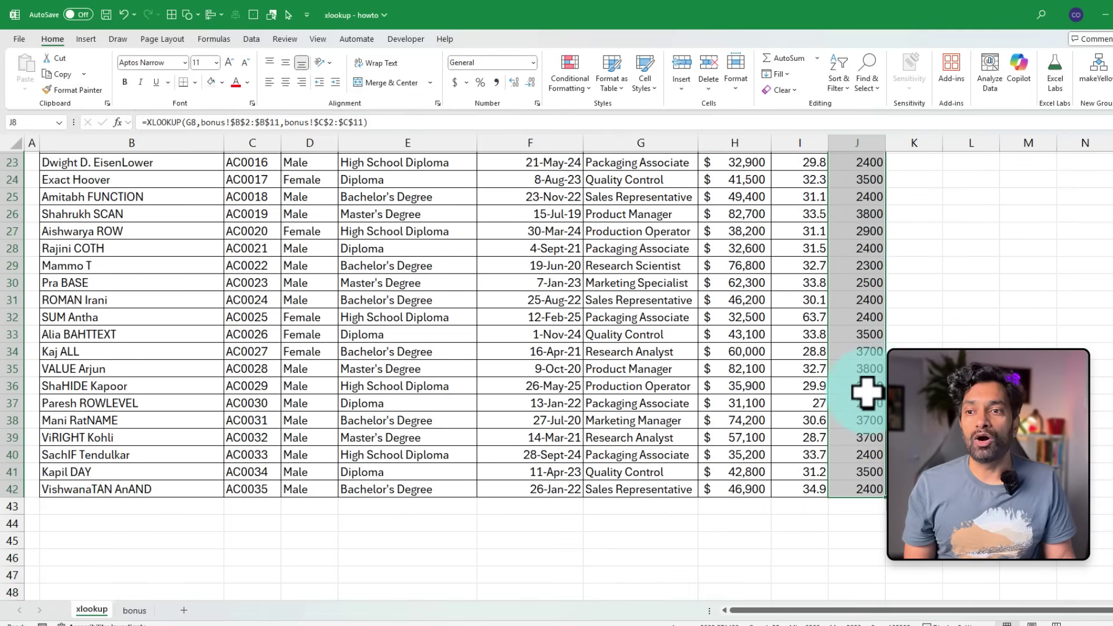